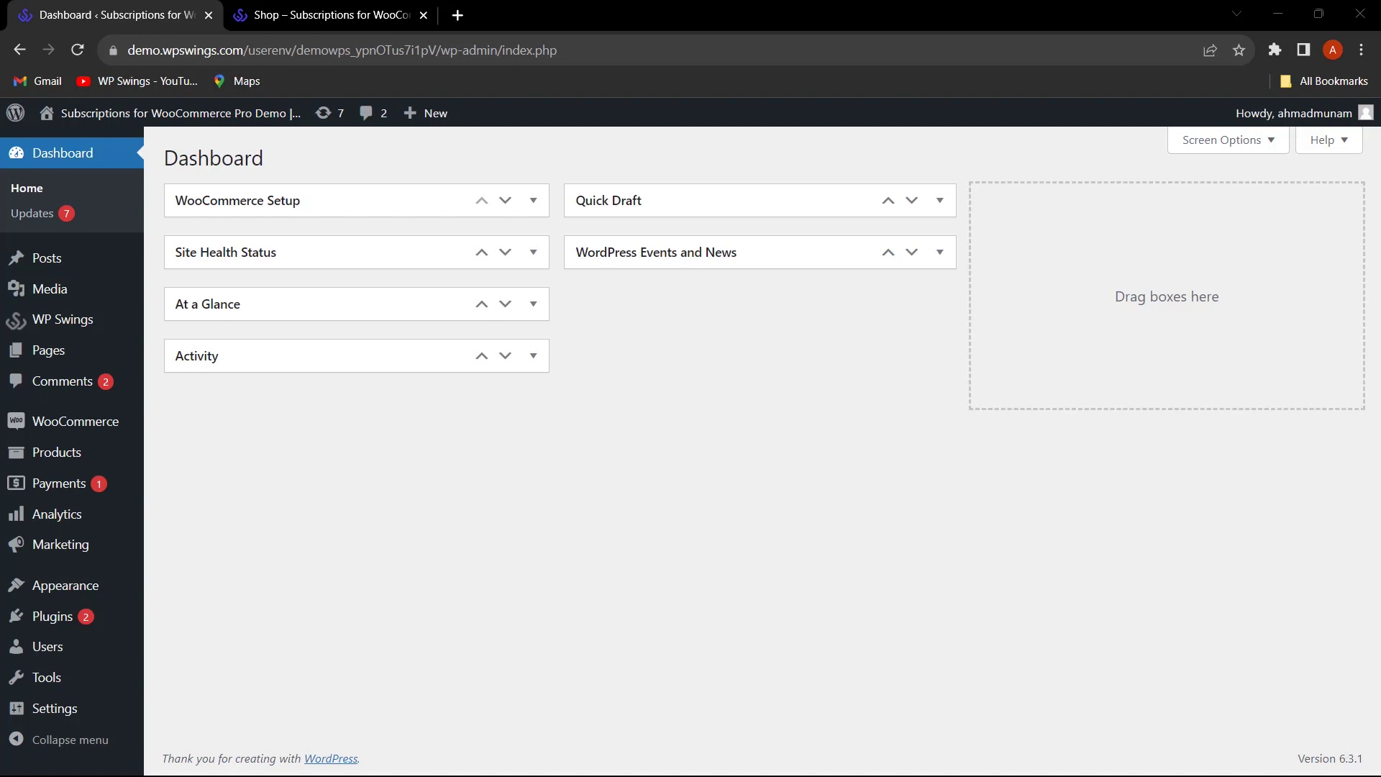
# Open the Subscriptions For WooCommerce Subscription Table under WP Swings to view the 202 subscriptions
pyautogui.moveTo(63, 327)
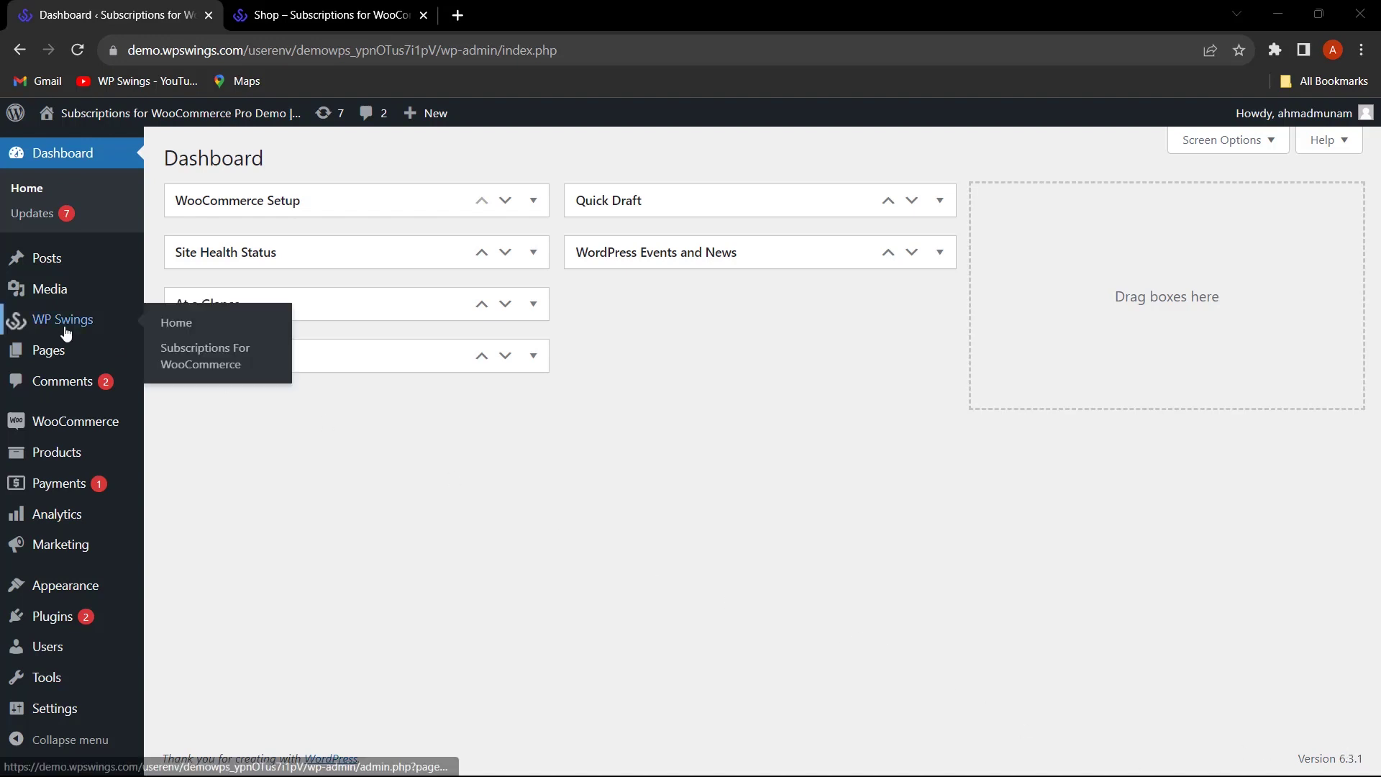
pyautogui.click(188, 365)
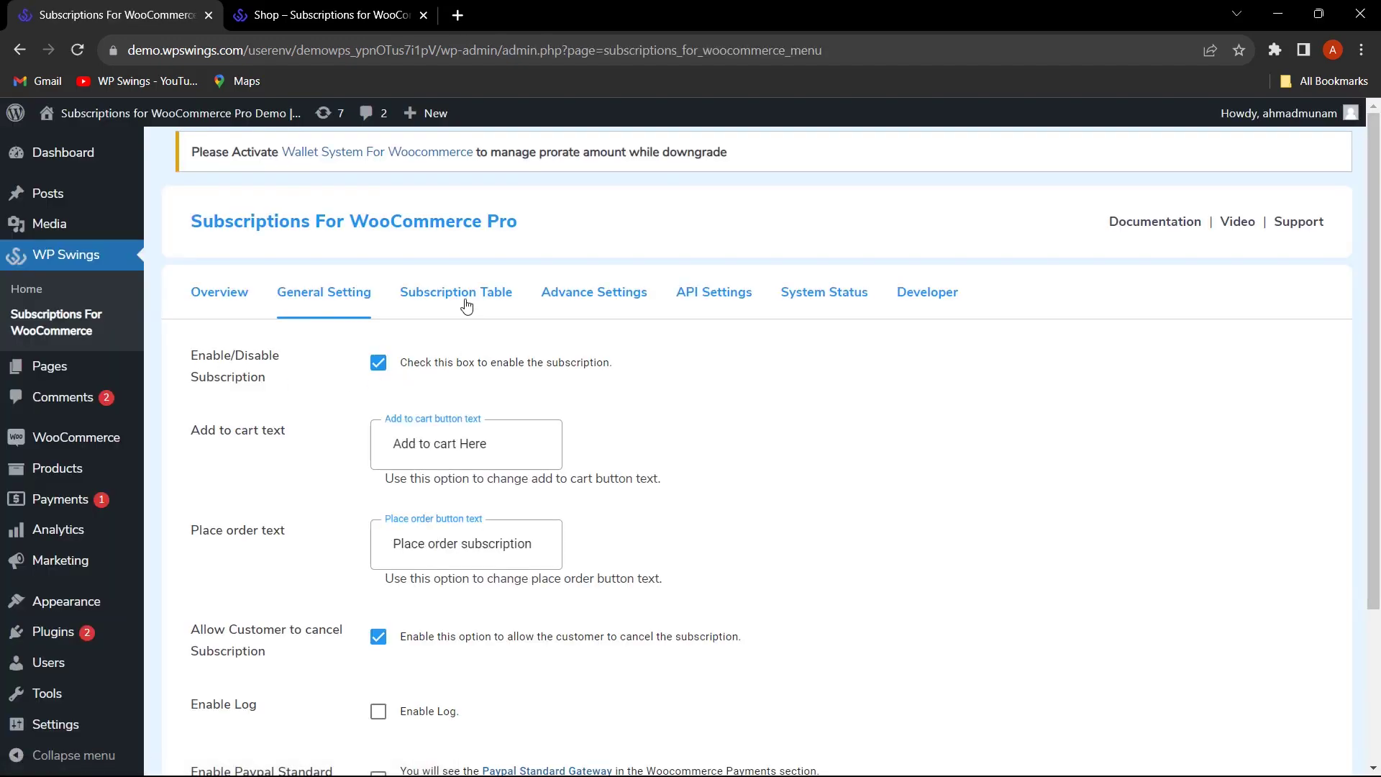
pyautogui.click(468, 301)
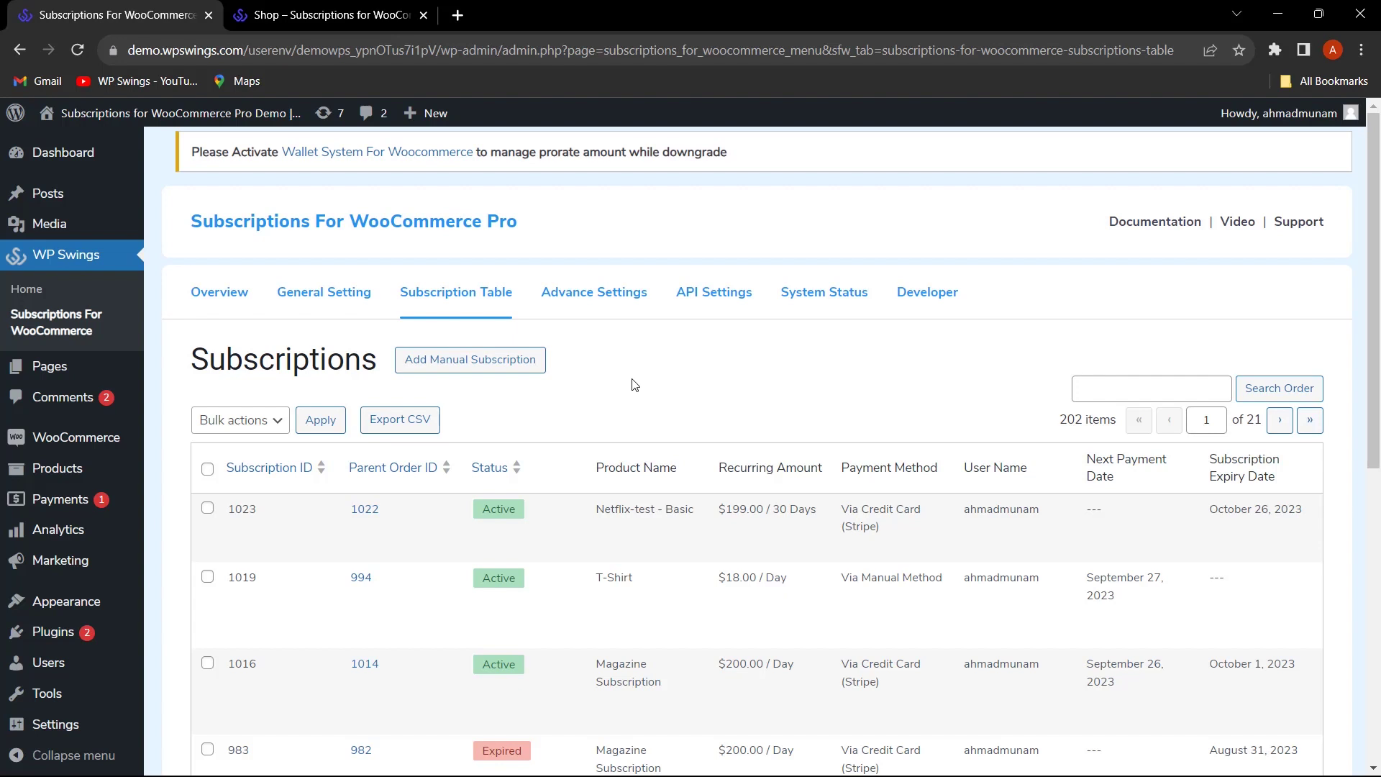
# Start a manual subscription, assign the searched customer, and set payment to Credit Card (Stripe)
pyautogui.click(514, 367)
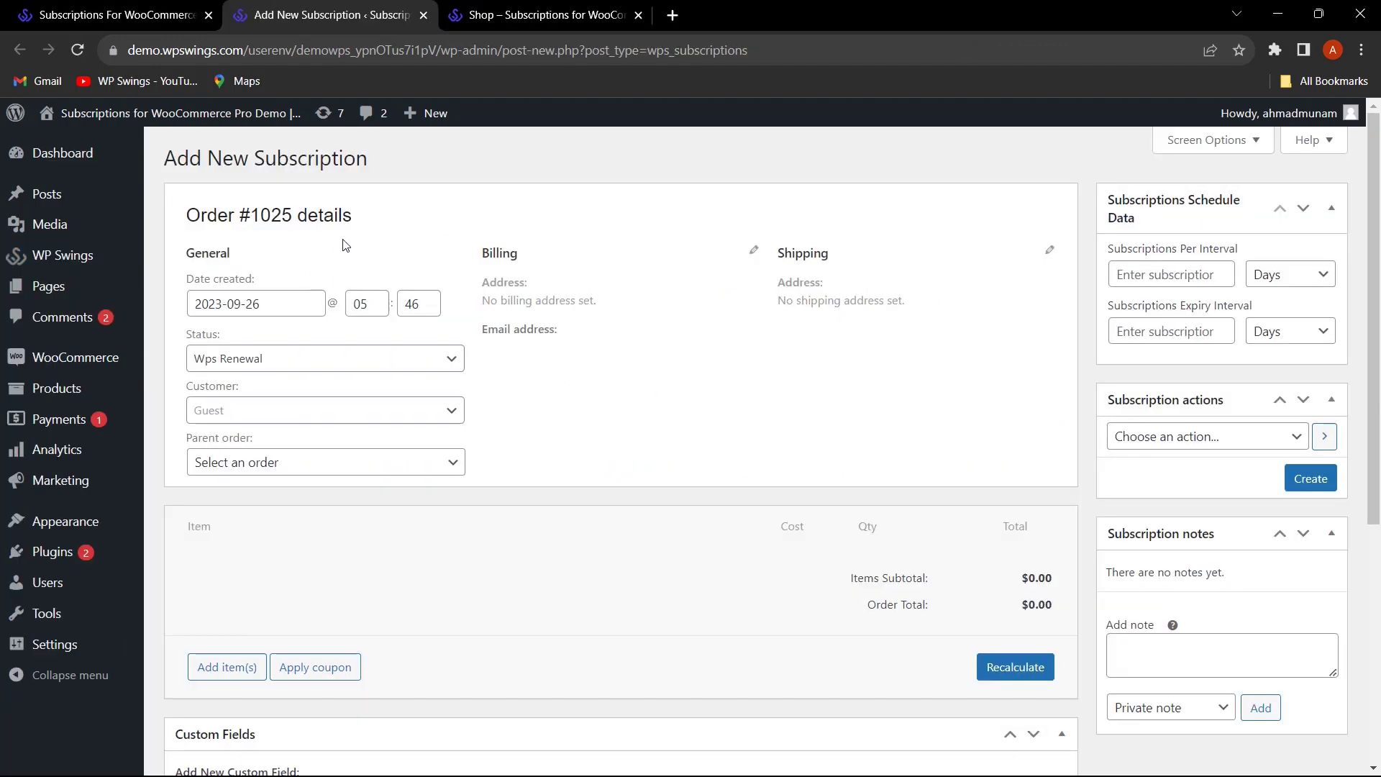
pyautogui.click(347, 420)
pyautogui.write('fins')
pyautogui.click(333, 491)
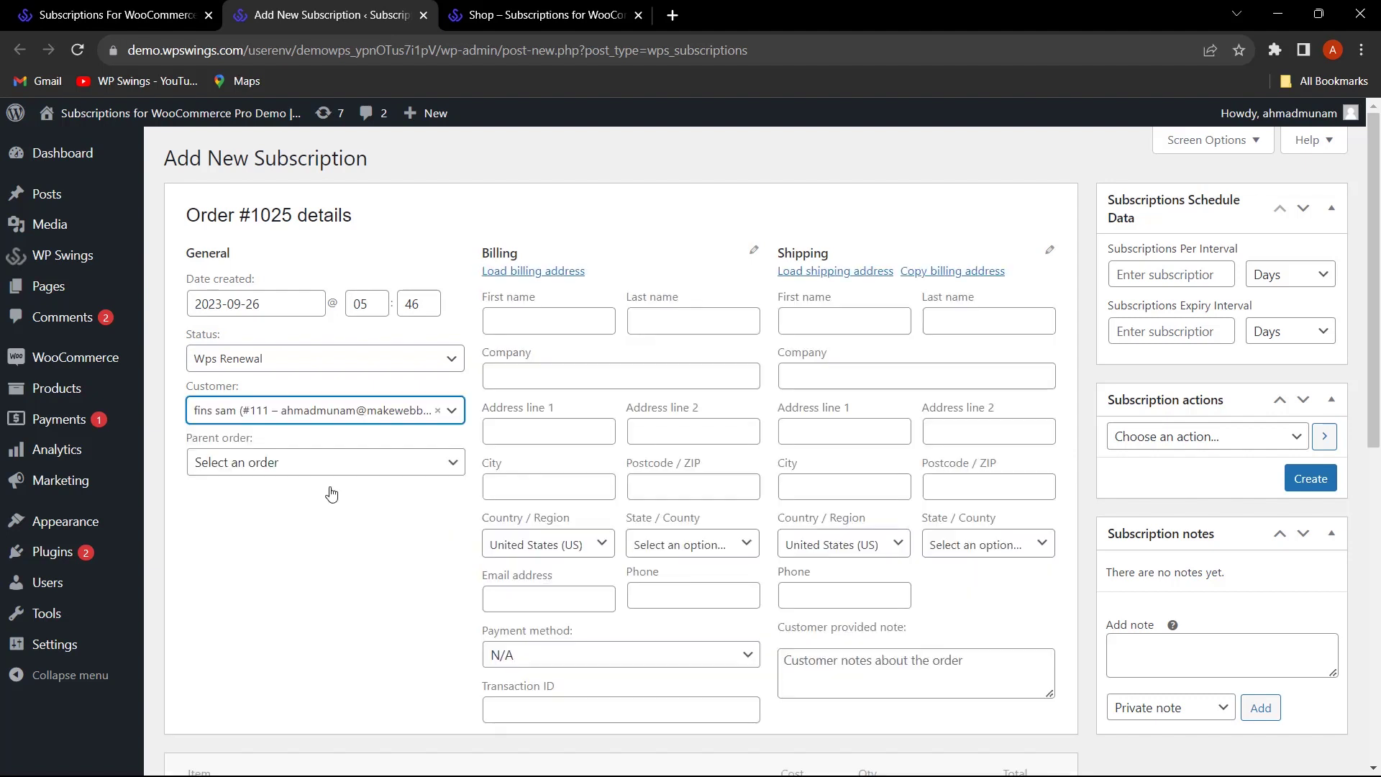
pyautogui.click(612, 654)
pyautogui.click(574, 562)
# Set the parent order to 1022 and copy the billing address into shipping
pyautogui.click(306, 468)
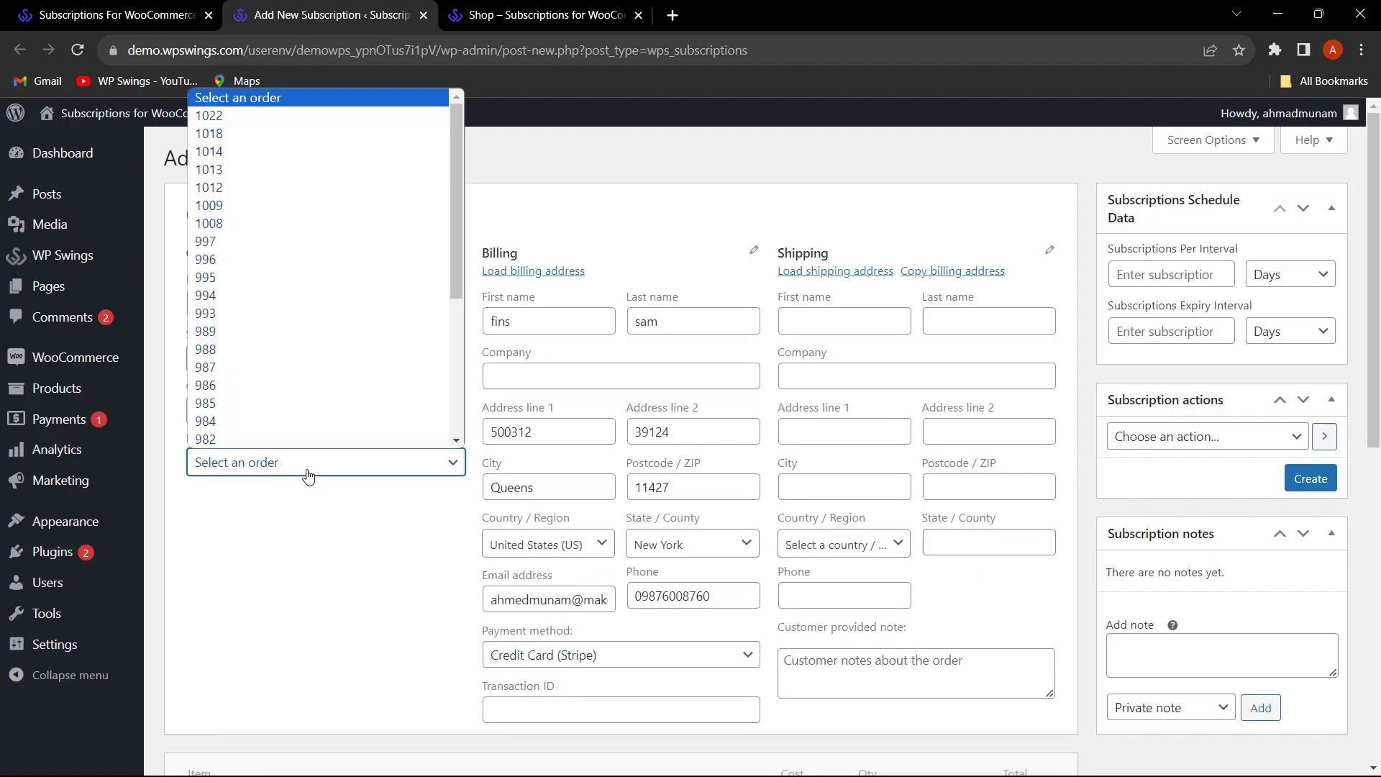
pyautogui.click(249, 117)
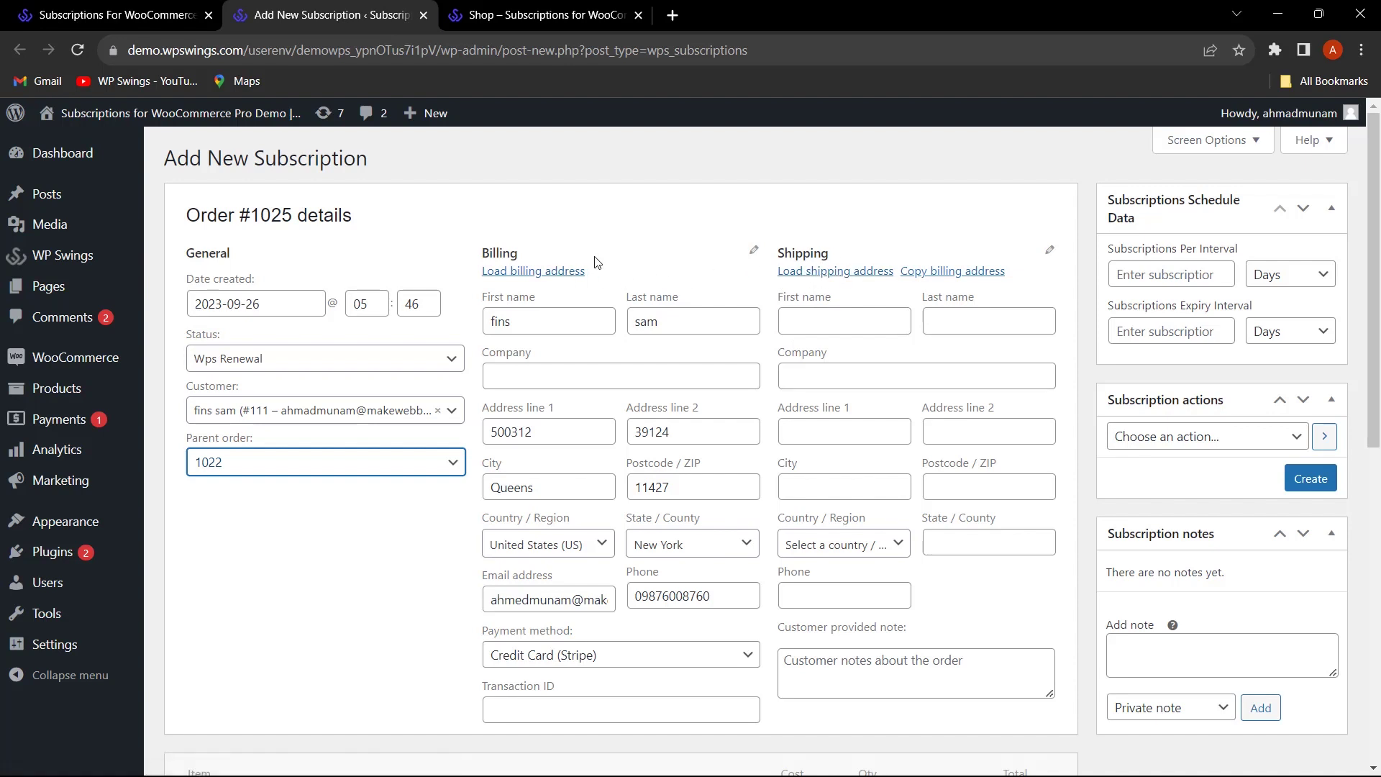
pyautogui.click(933, 278)
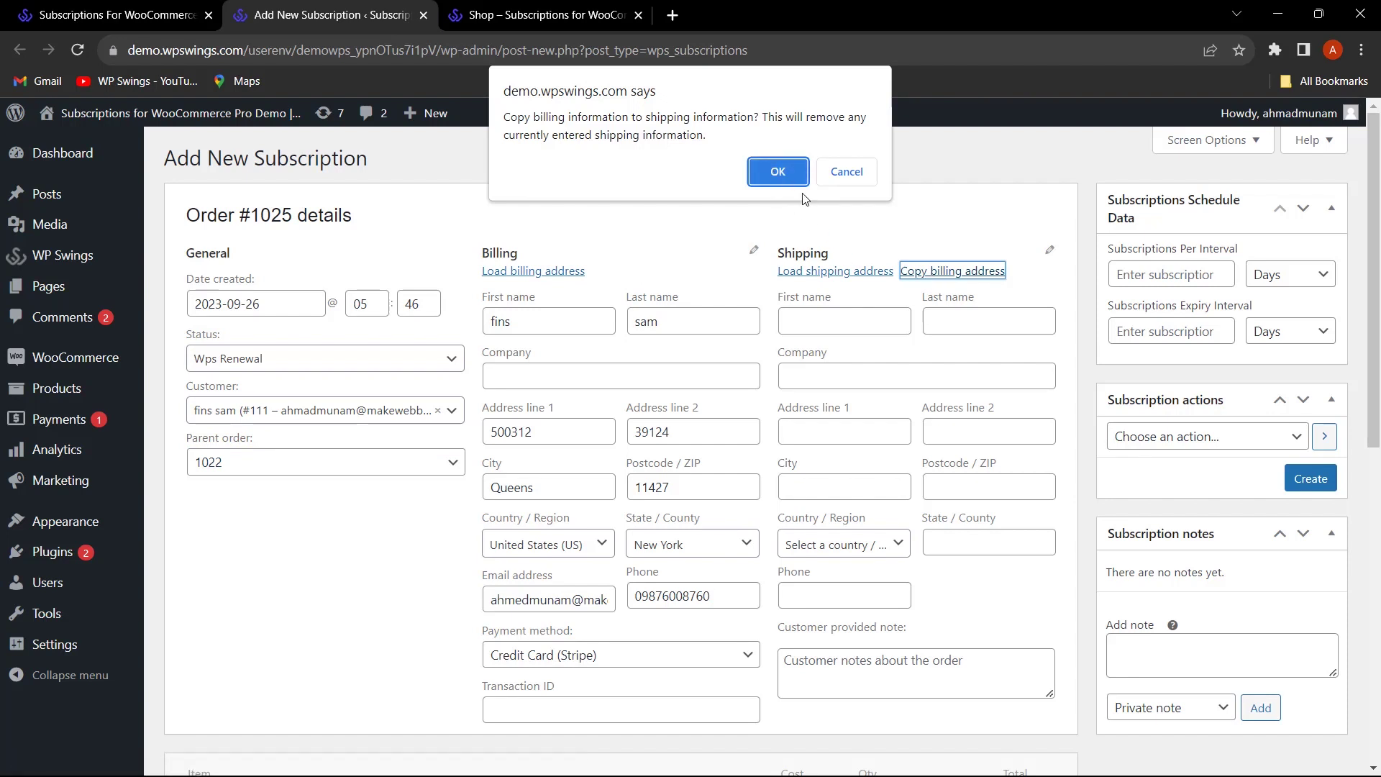
pyautogui.click(773, 179)
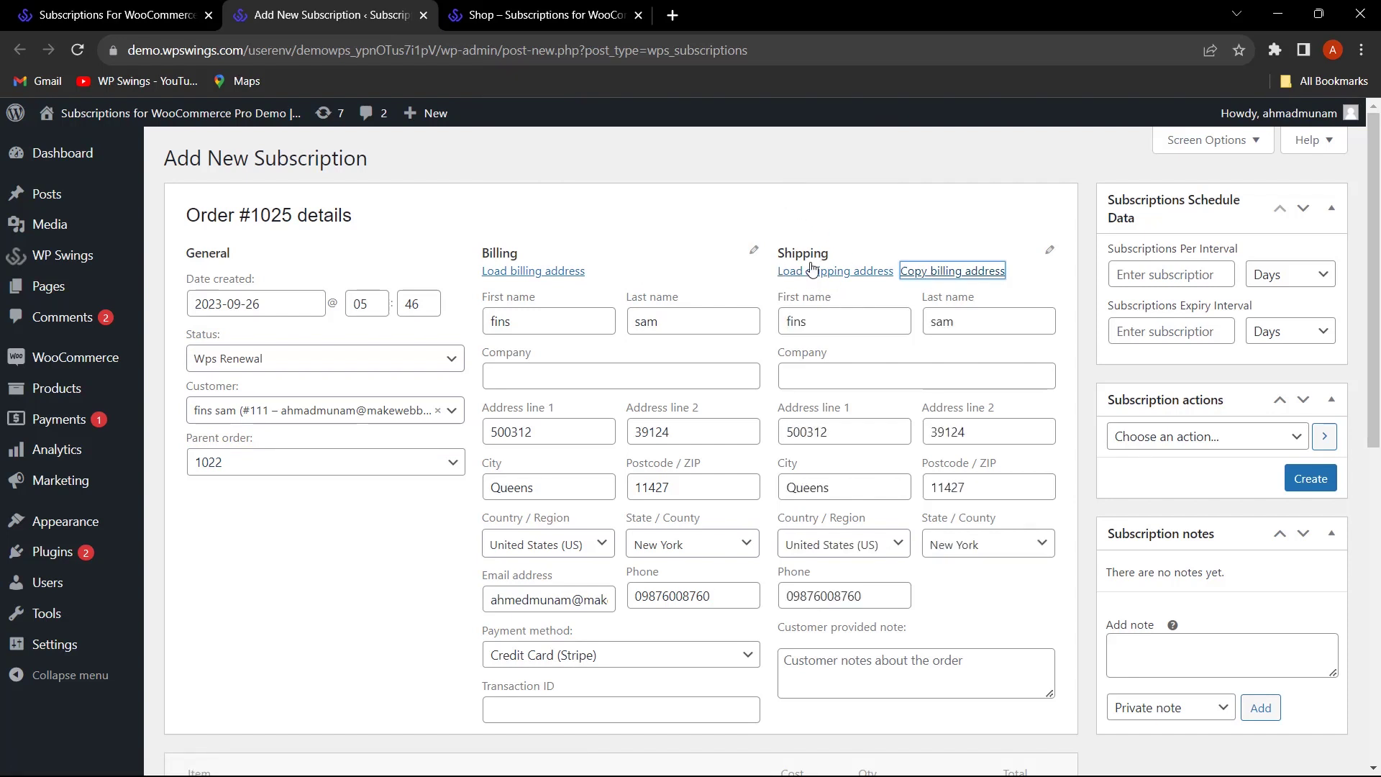
pyautogui.scroll(-2, 424, 567)
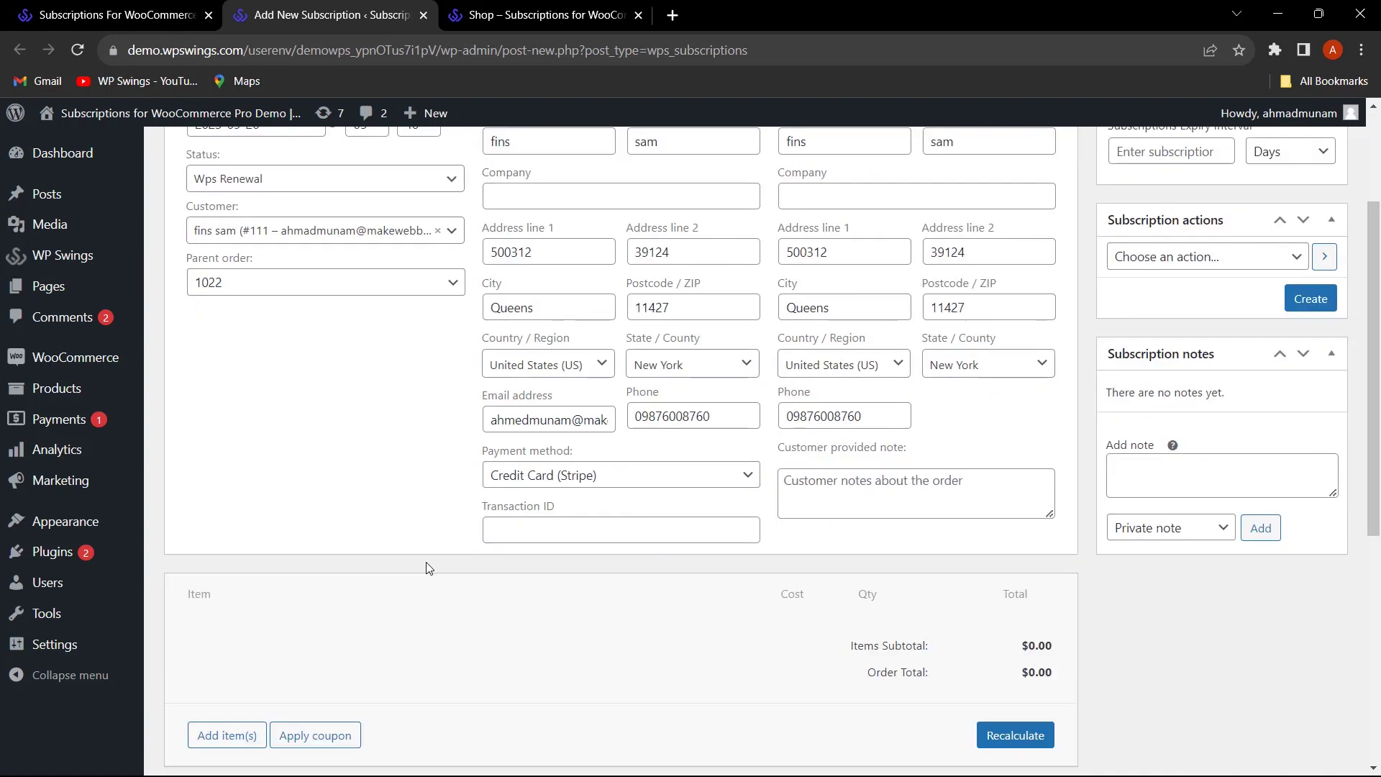
pyautogui.scroll(-2, 446, 586)
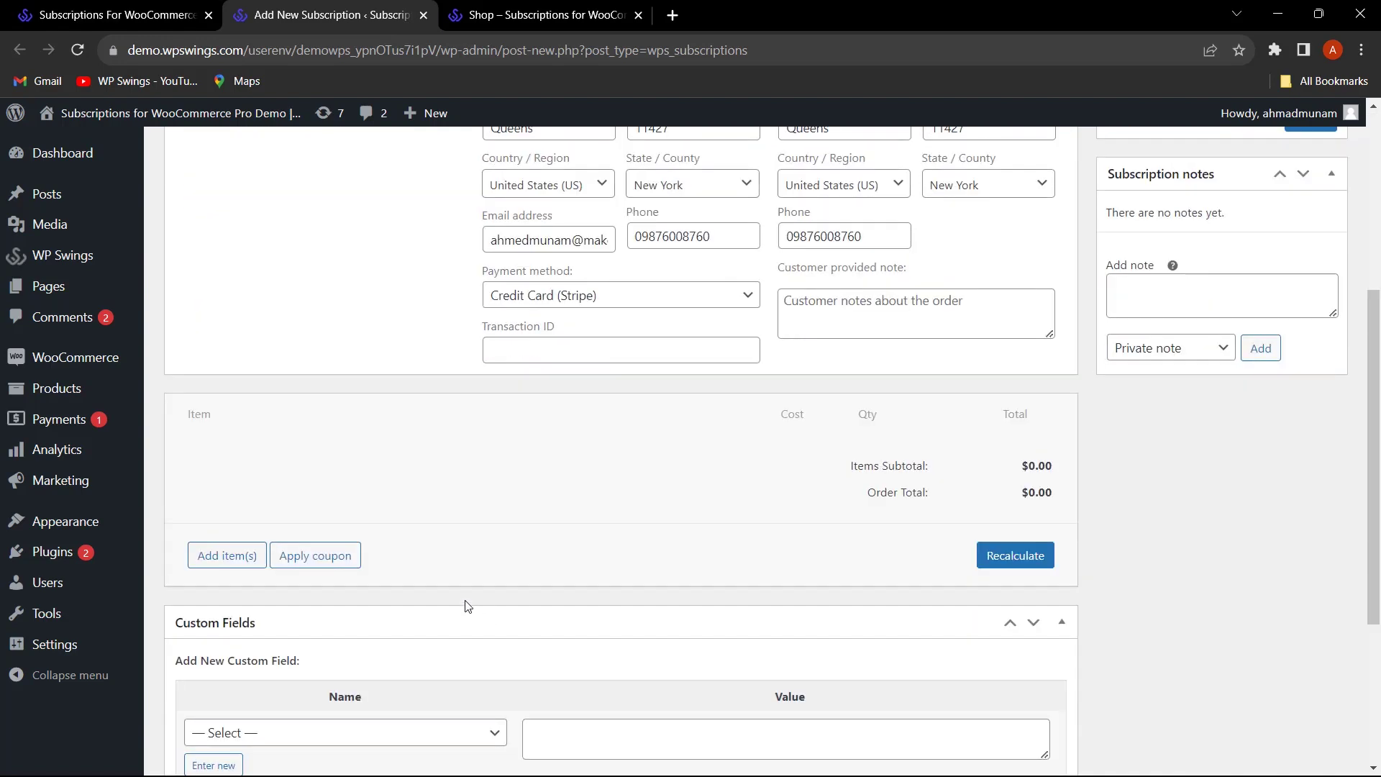
# Add one T-Shirt (woo-tshirt) line item at $18.00 to the subscription
pyautogui.click(230, 556)
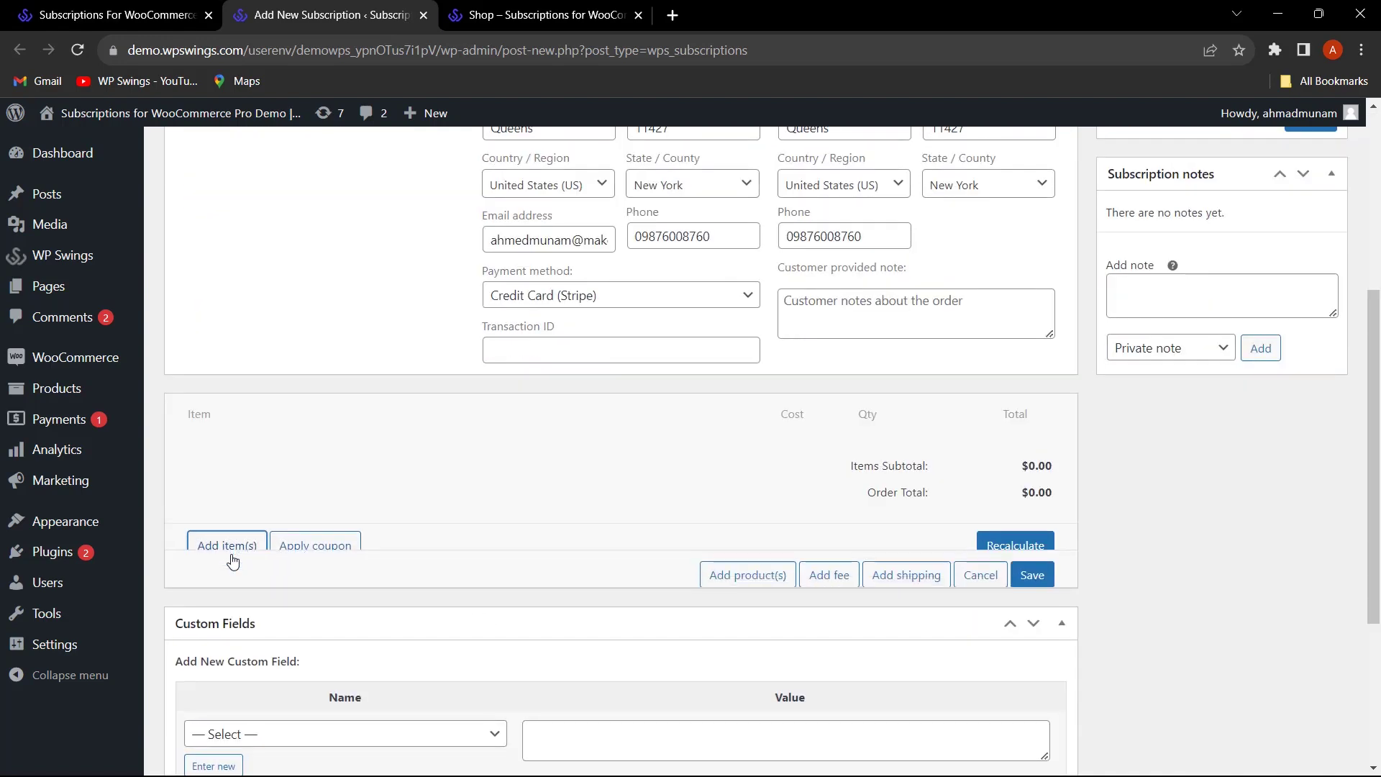
pyautogui.click(738, 562)
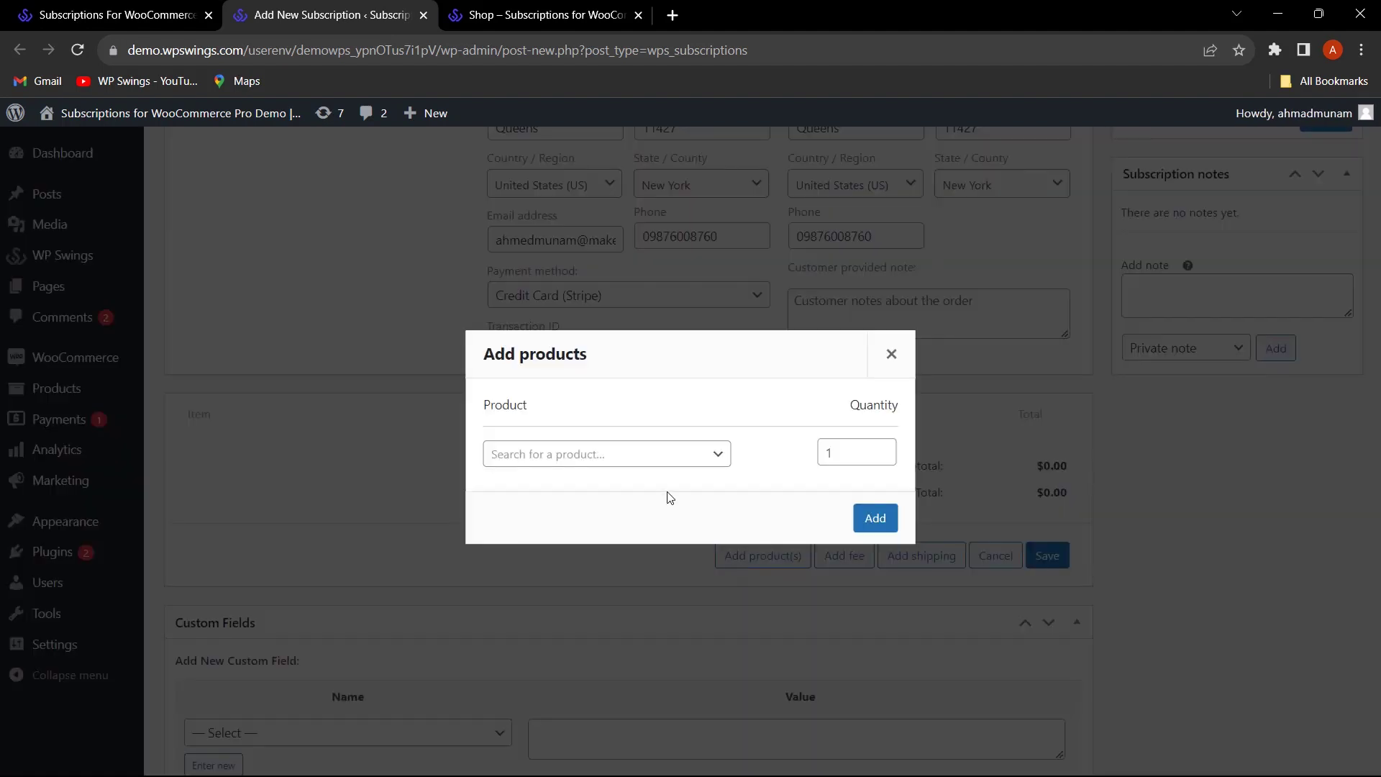
pyautogui.click(687, 454)
pyautogui.write('tshirt')
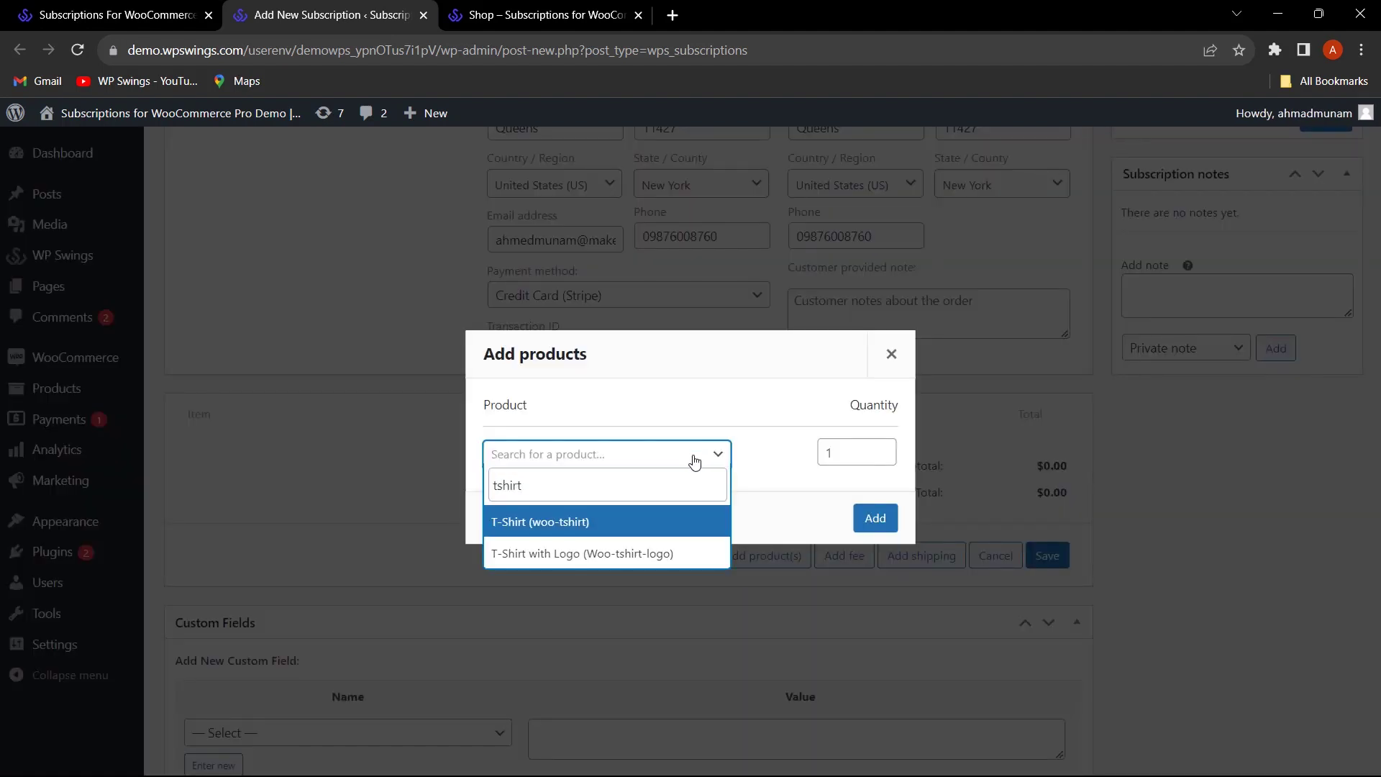
pyautogui.click(600, 530)
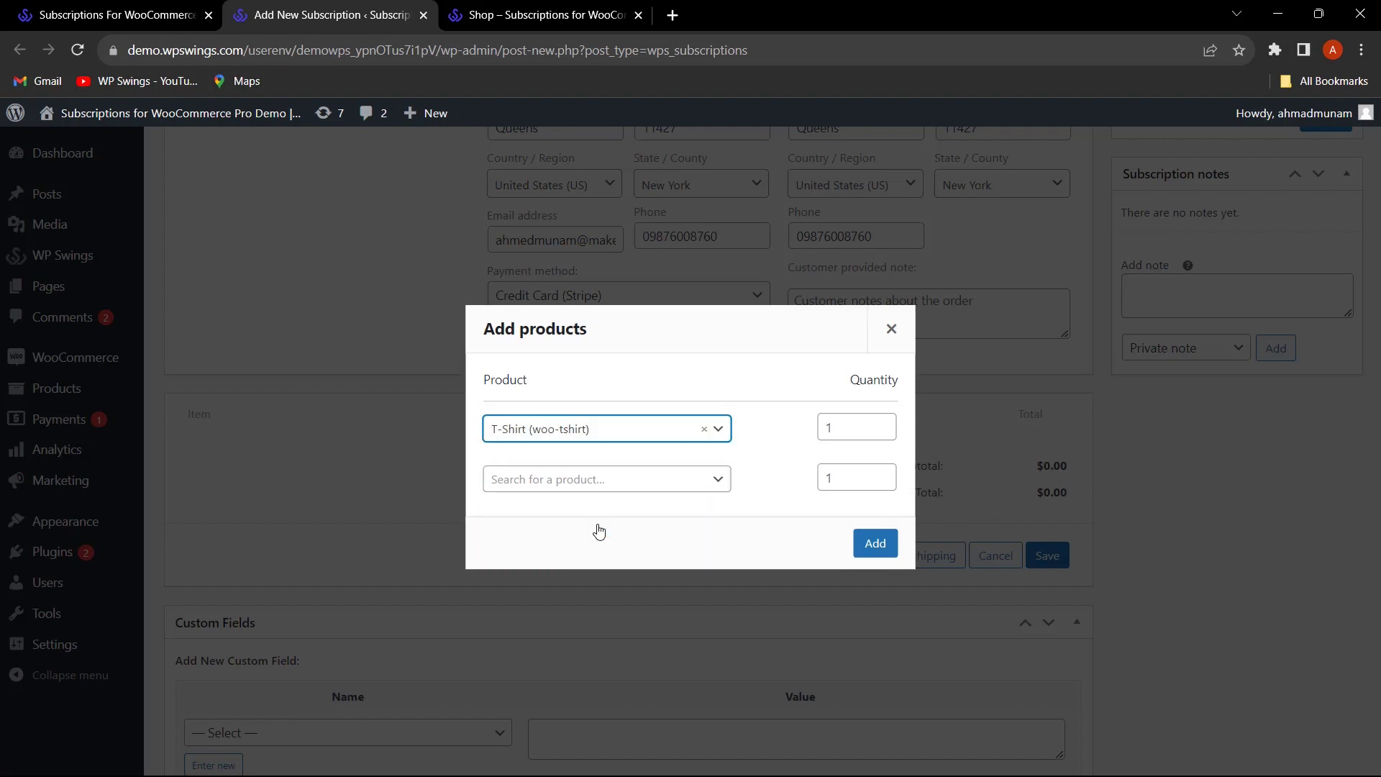
pyautogui.click(875, 545)
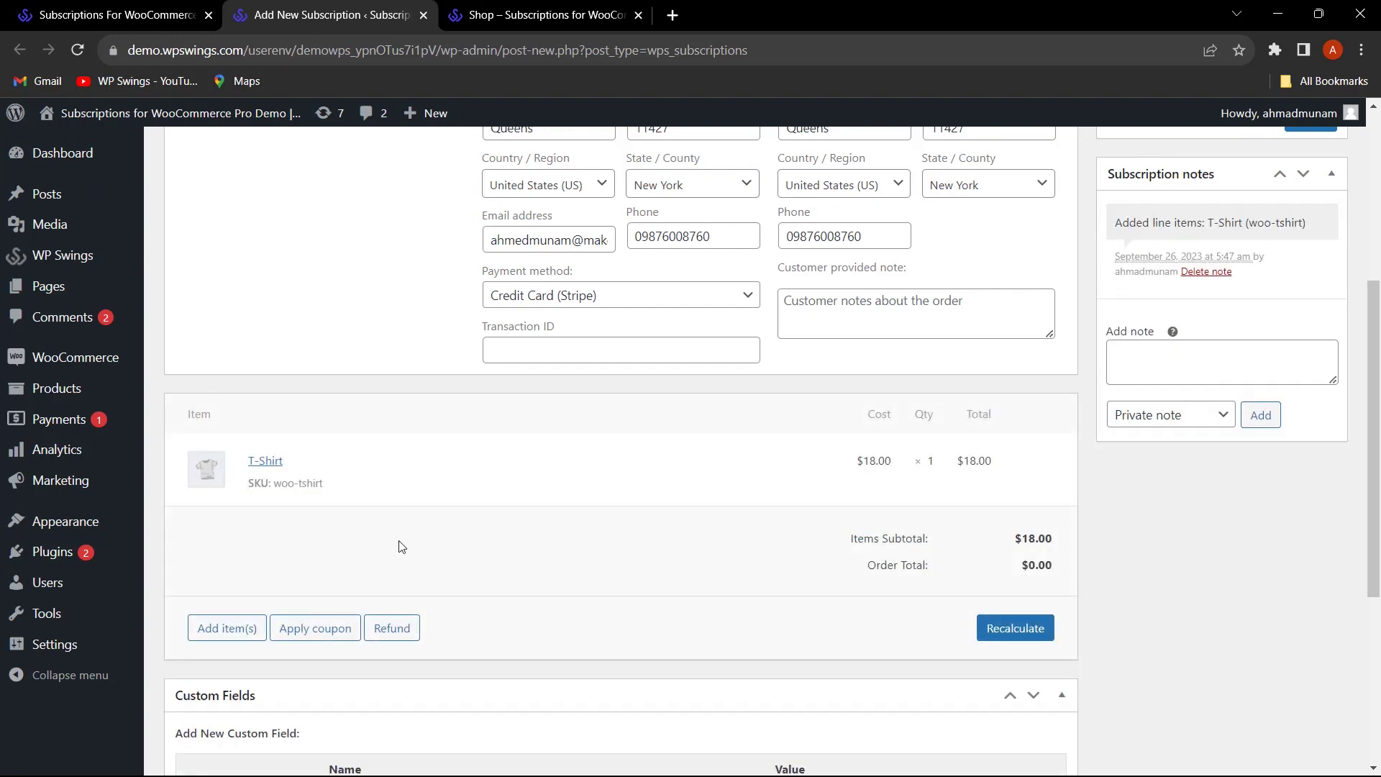
# Leave the subscription period unit on Days and save subscription #1025 with the $18.00 total
pyautogui.scroll(5, 712, 570)
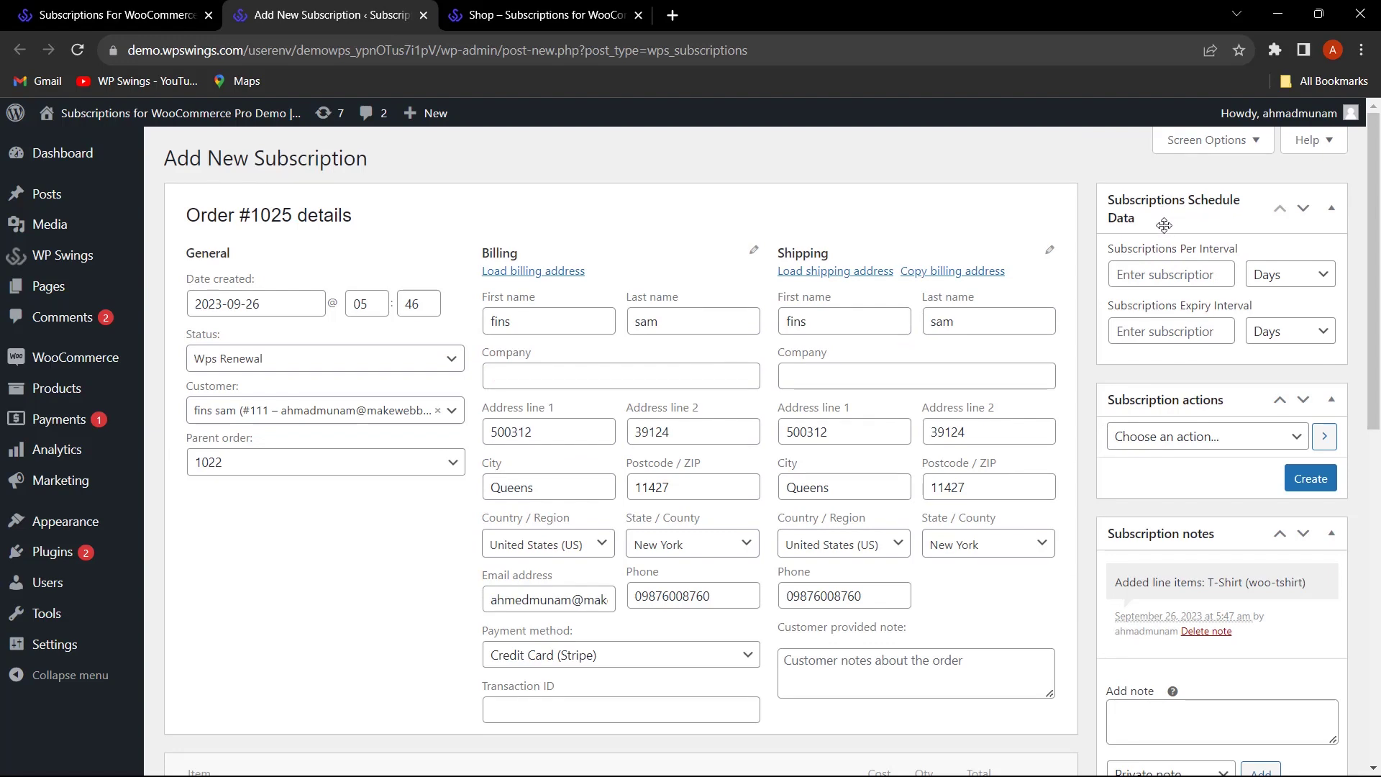
pyautogui.scroll(-3, 571, 526)
pyautogui.scroll(-1, 334, 608)
pyautogui.scroll(2, 546, 577)
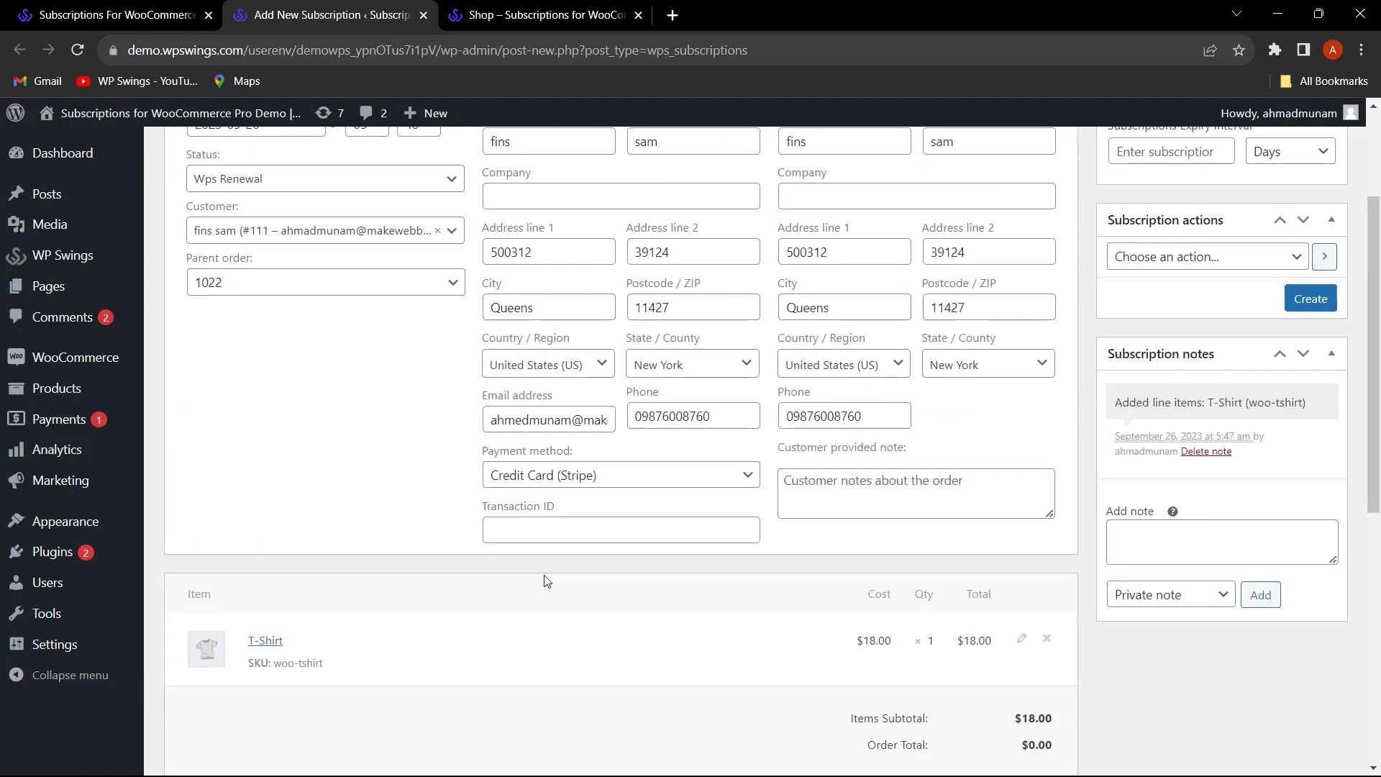
pyautogui.scroll(1, 544, 633)
pyautogui.click(1164, 276)
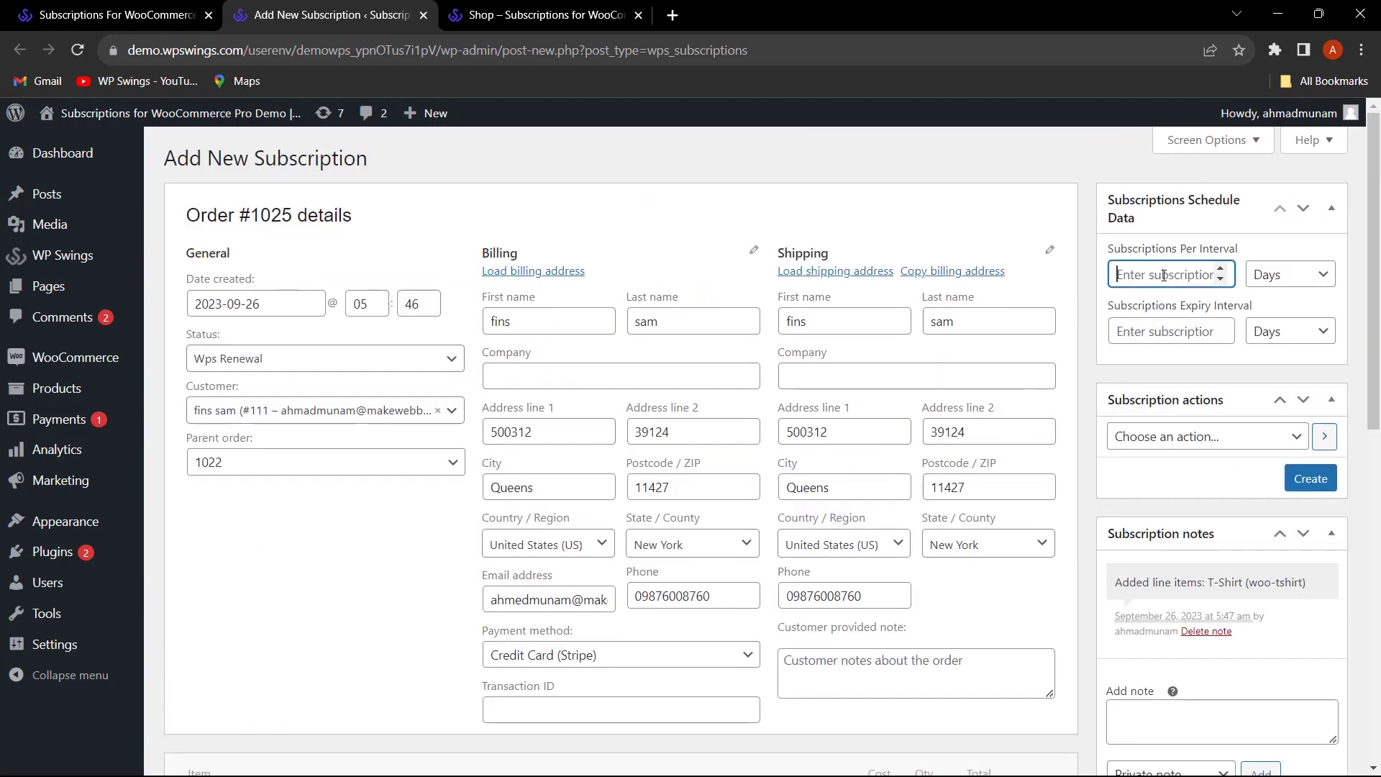
pyautogui.click(1287, 282)
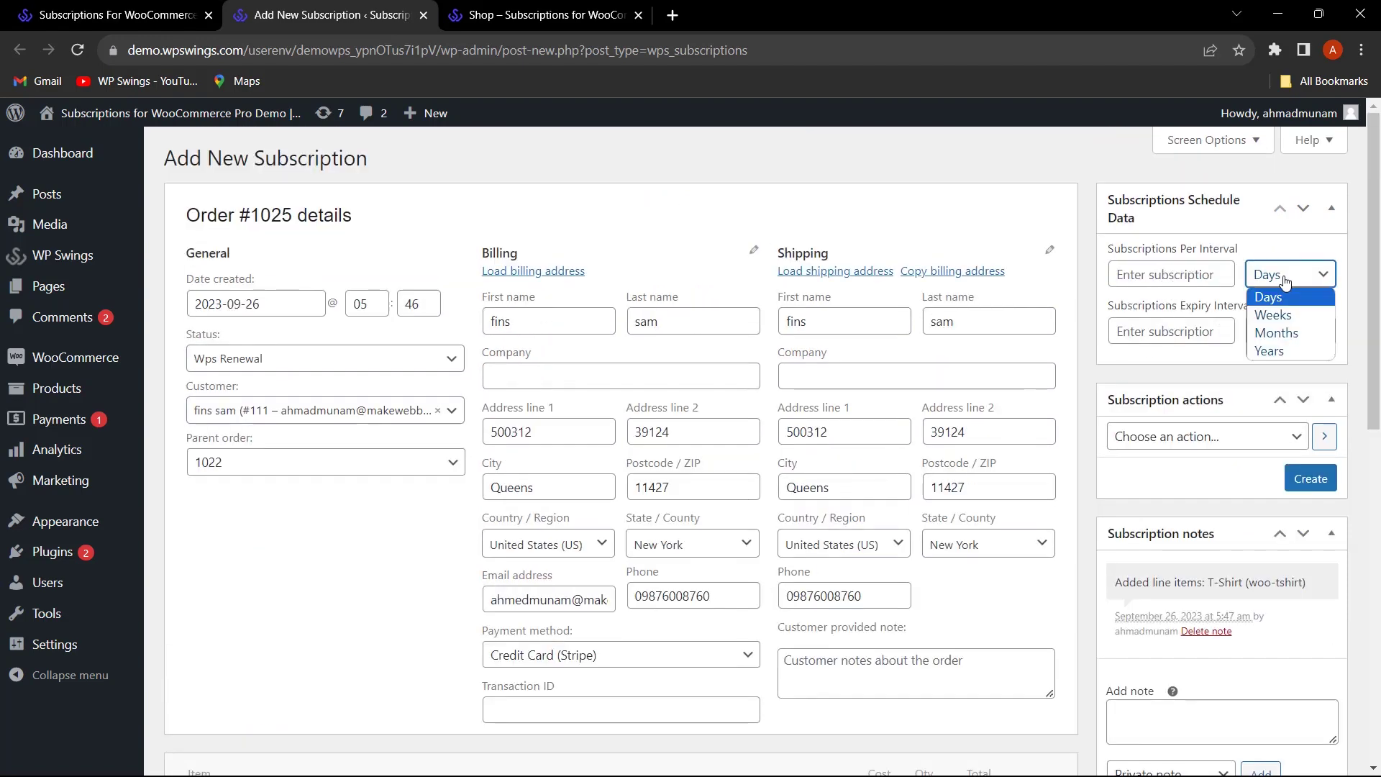
pyautogui.click(1235, 276)
pyautogui.click(1290, 282)
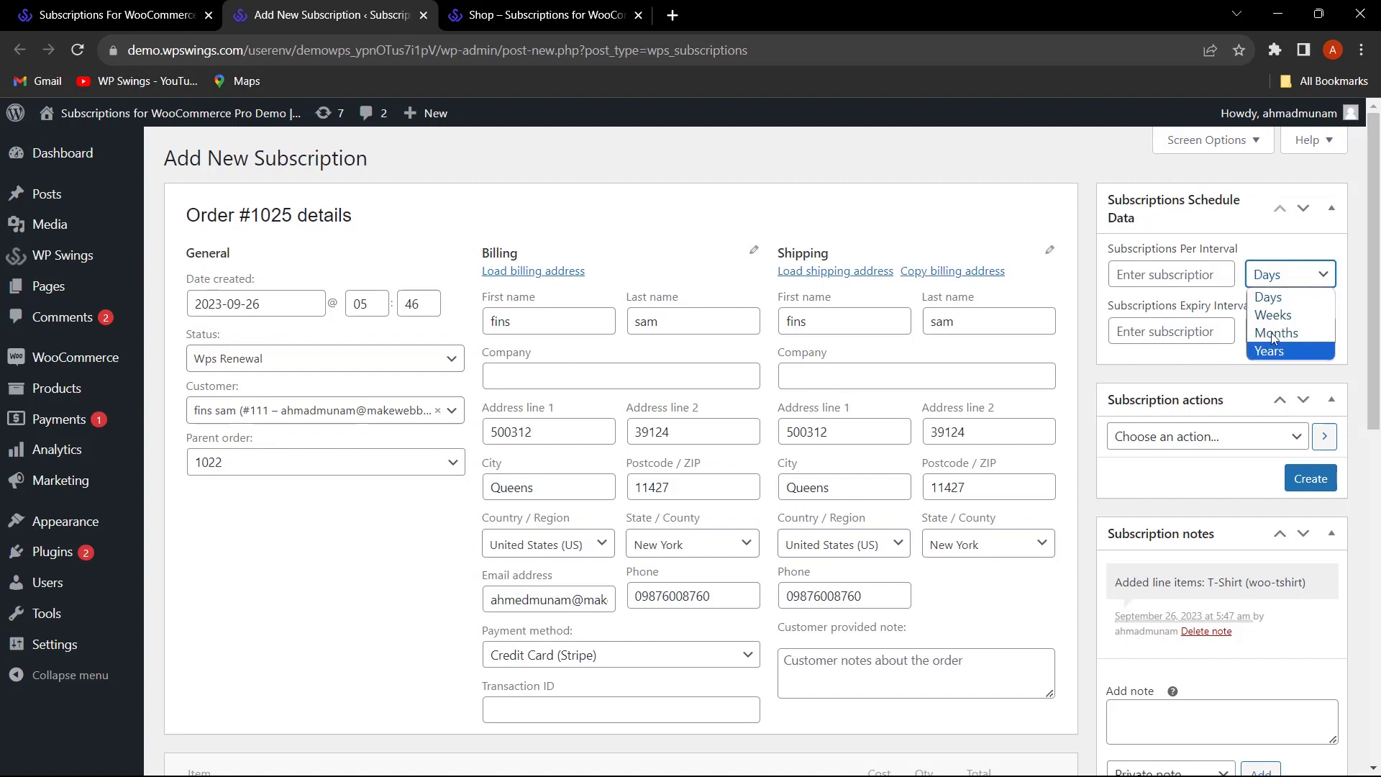
pyautogui.click(1152, 273)
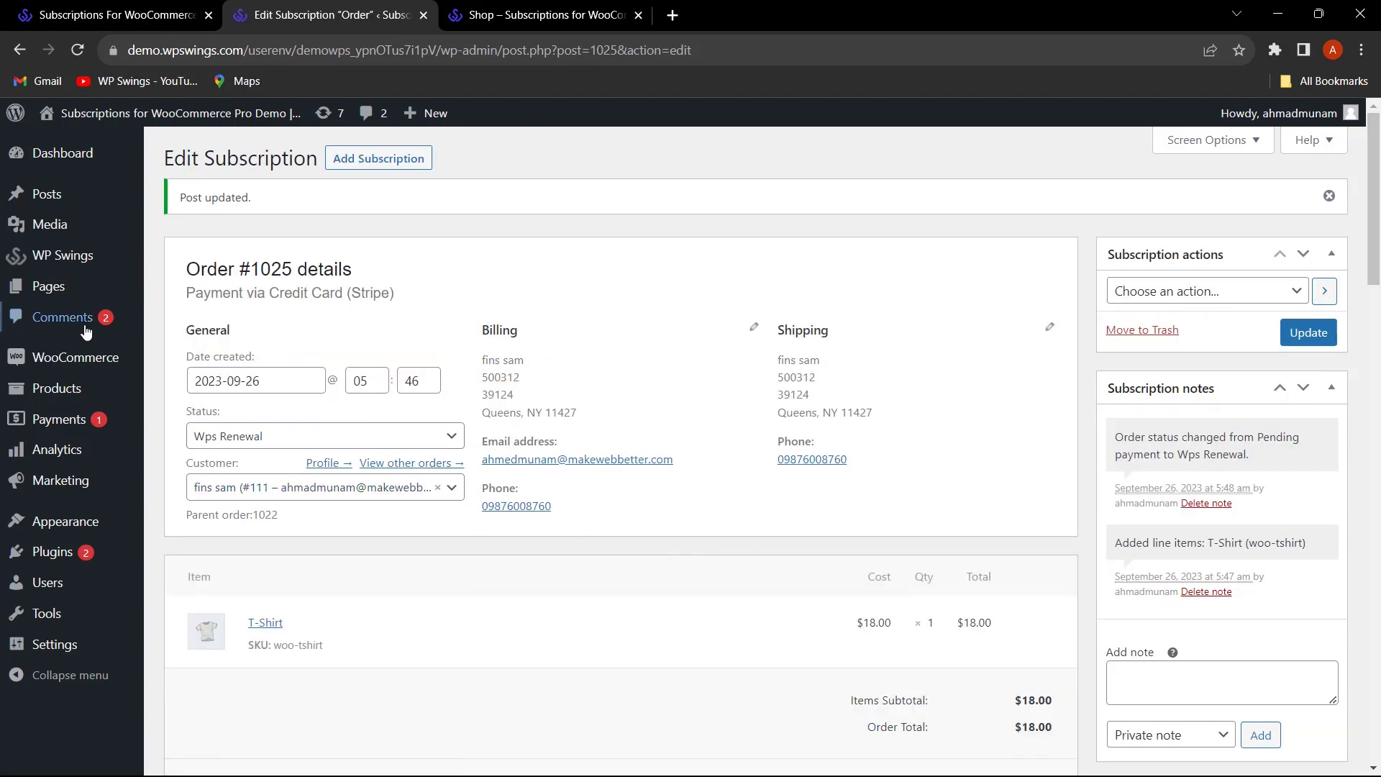
# Reload the Subscription Table and confirm #1025 is Active for T-Shirt at $18.00 / Day
pyautogui.click(216, 407)
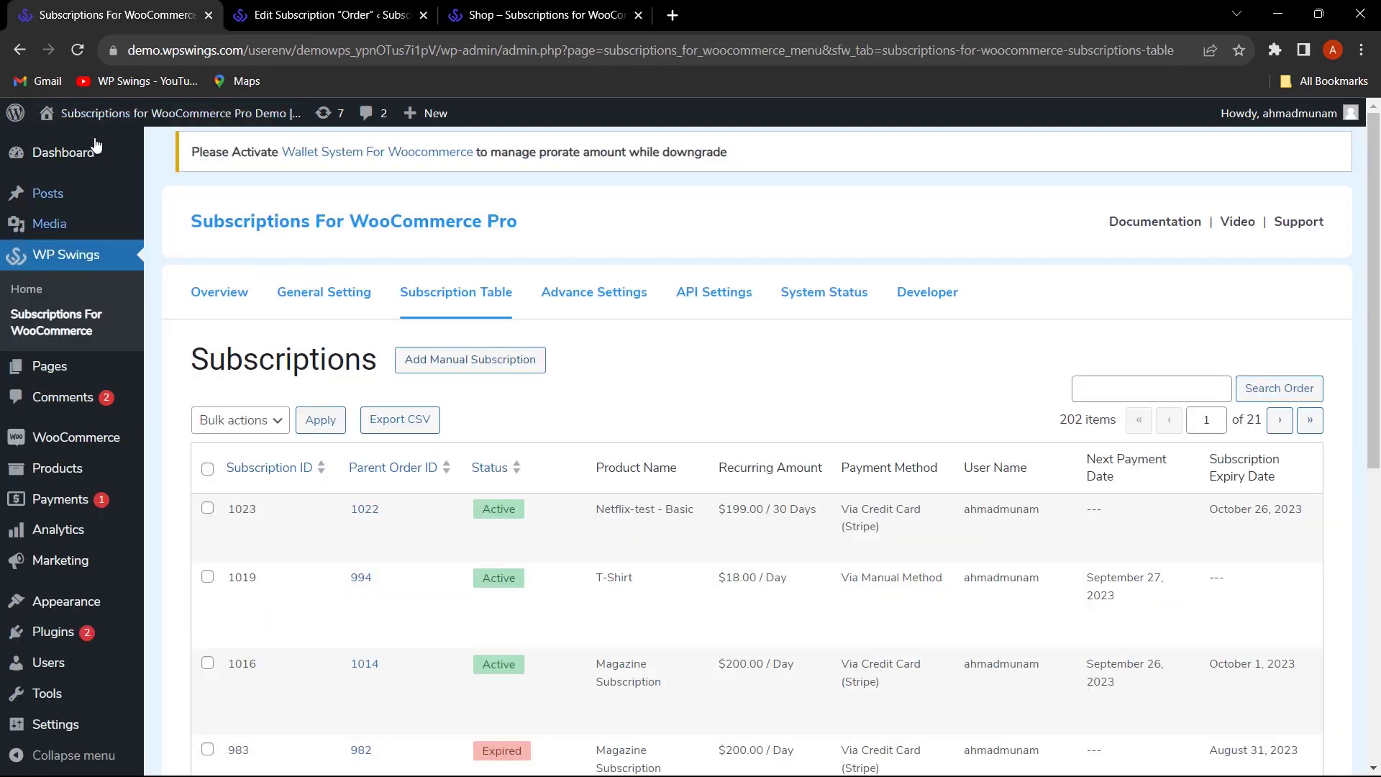
pyautogui.click(79, 50)
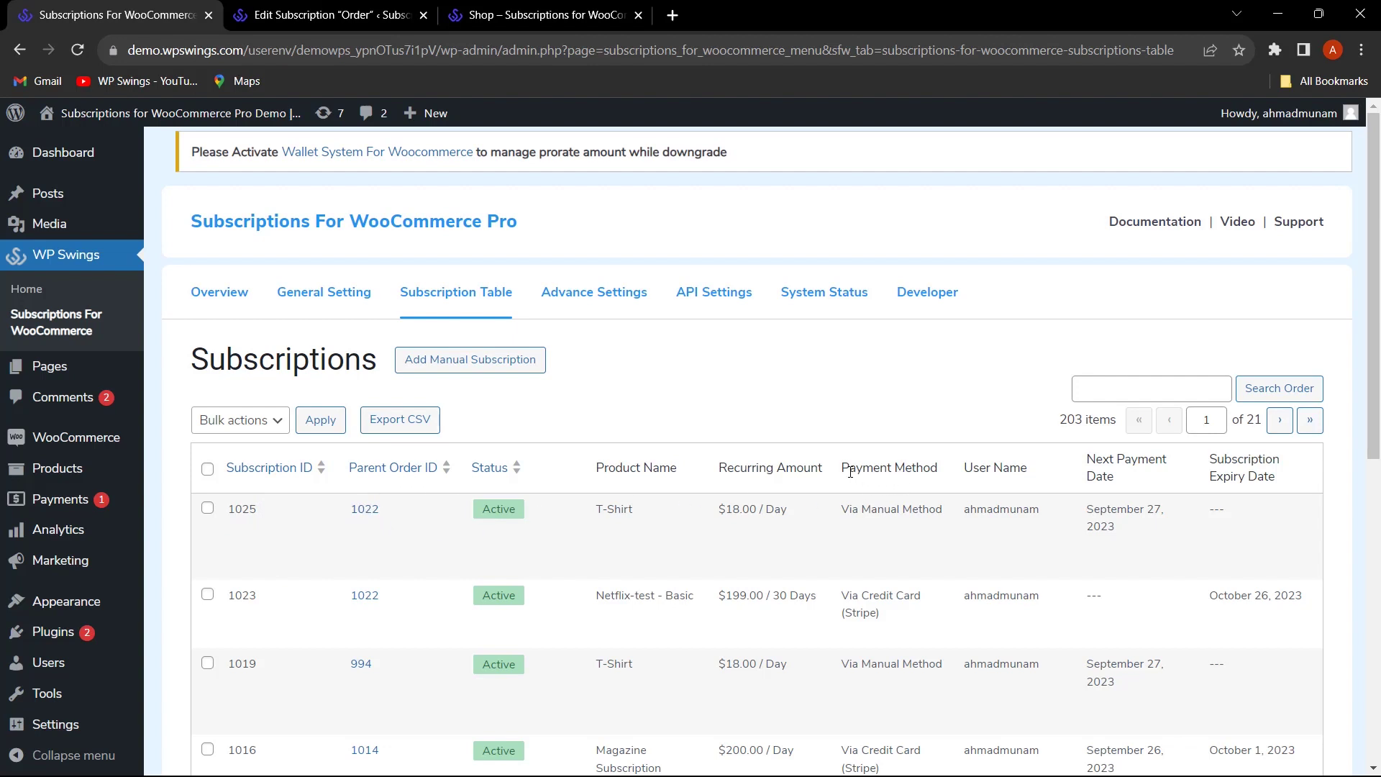
pyautogui.moveTo(841, 467); pyautogui.dragTo(944, 496)
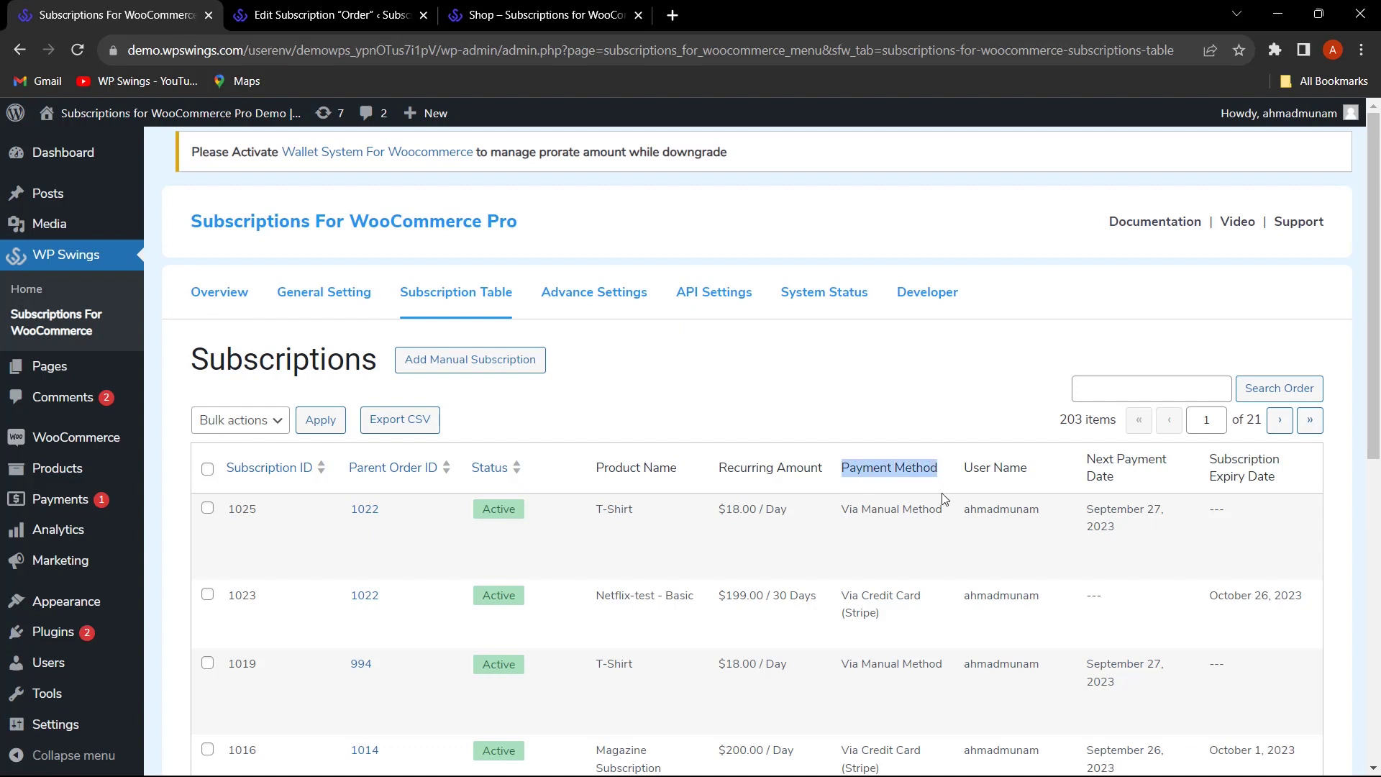
pyautogui.click(955, 401)
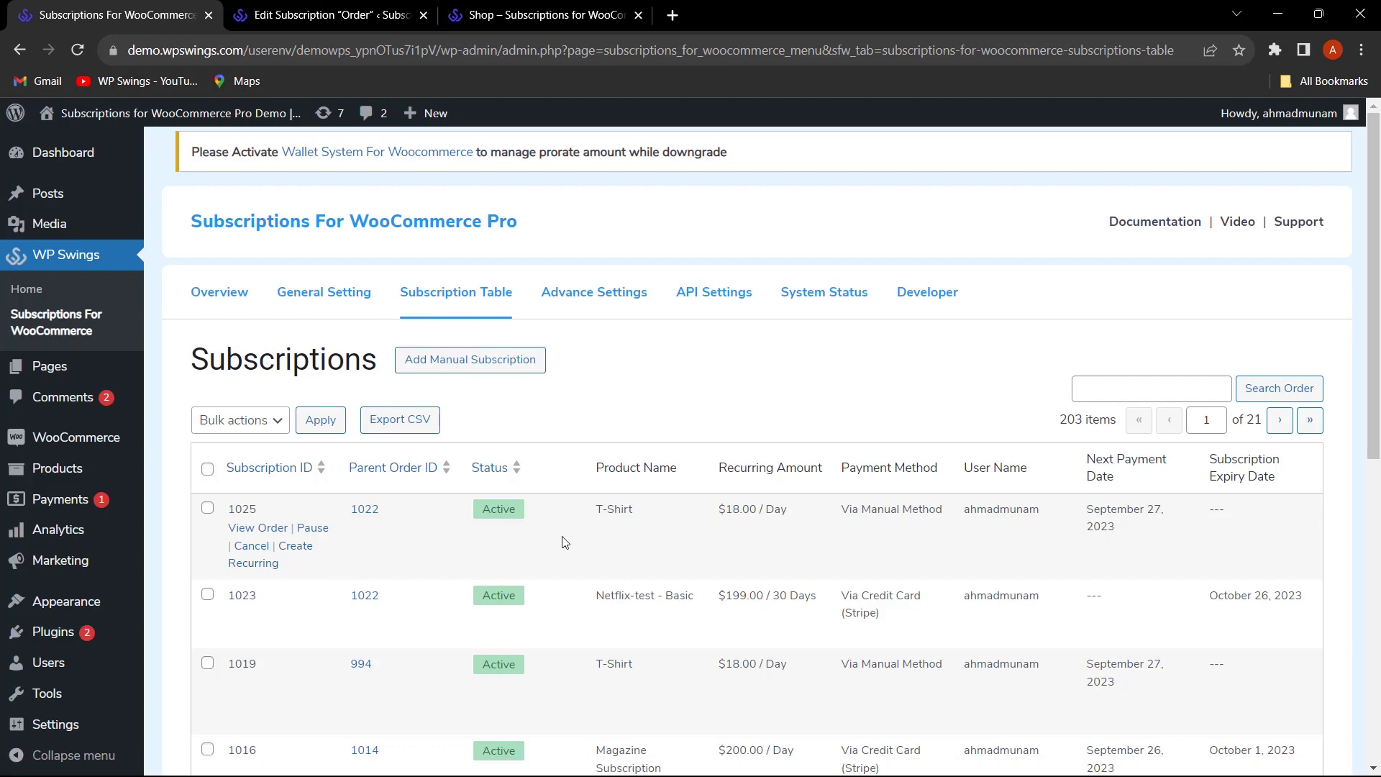
pyautogui.click(270, 532)
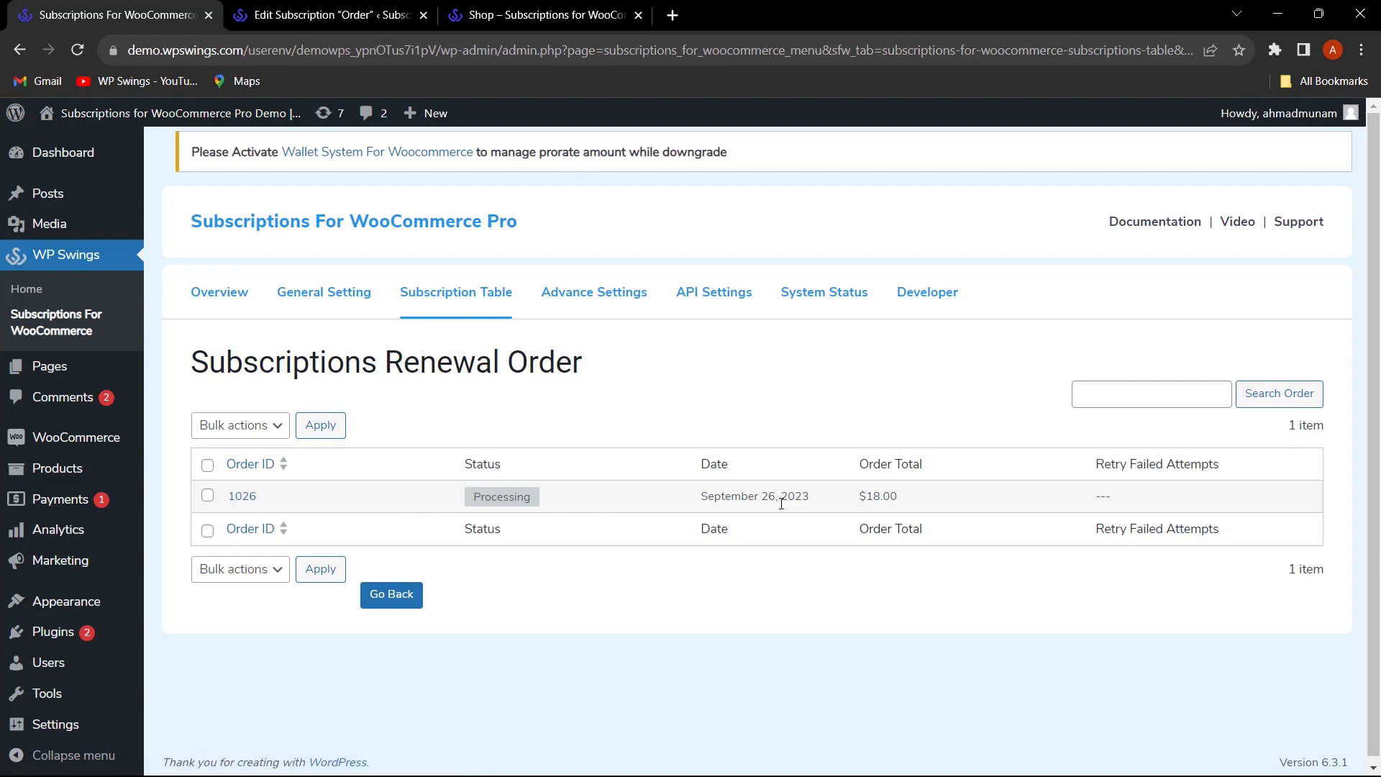
pyautogui.click(244, 499)
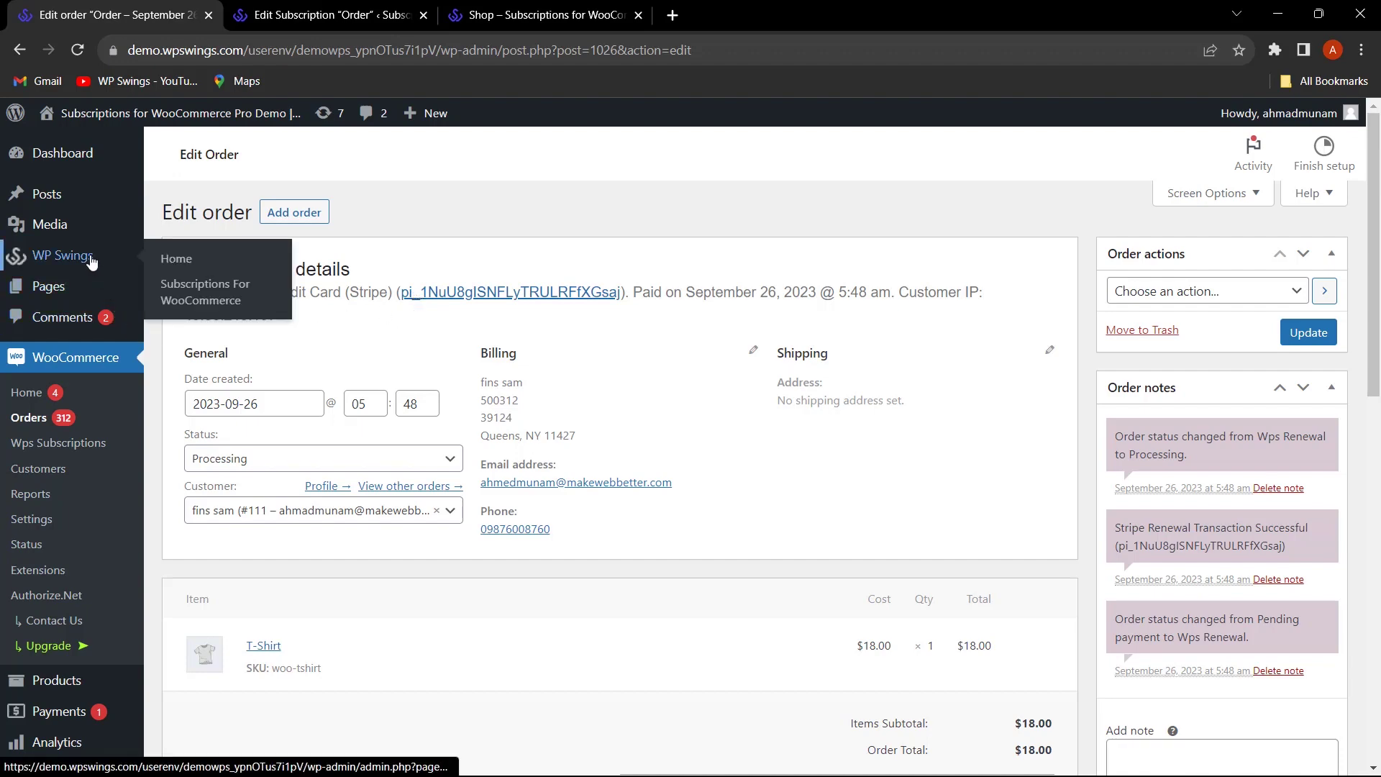
pyautogui.hotkey('alt', 'Left')
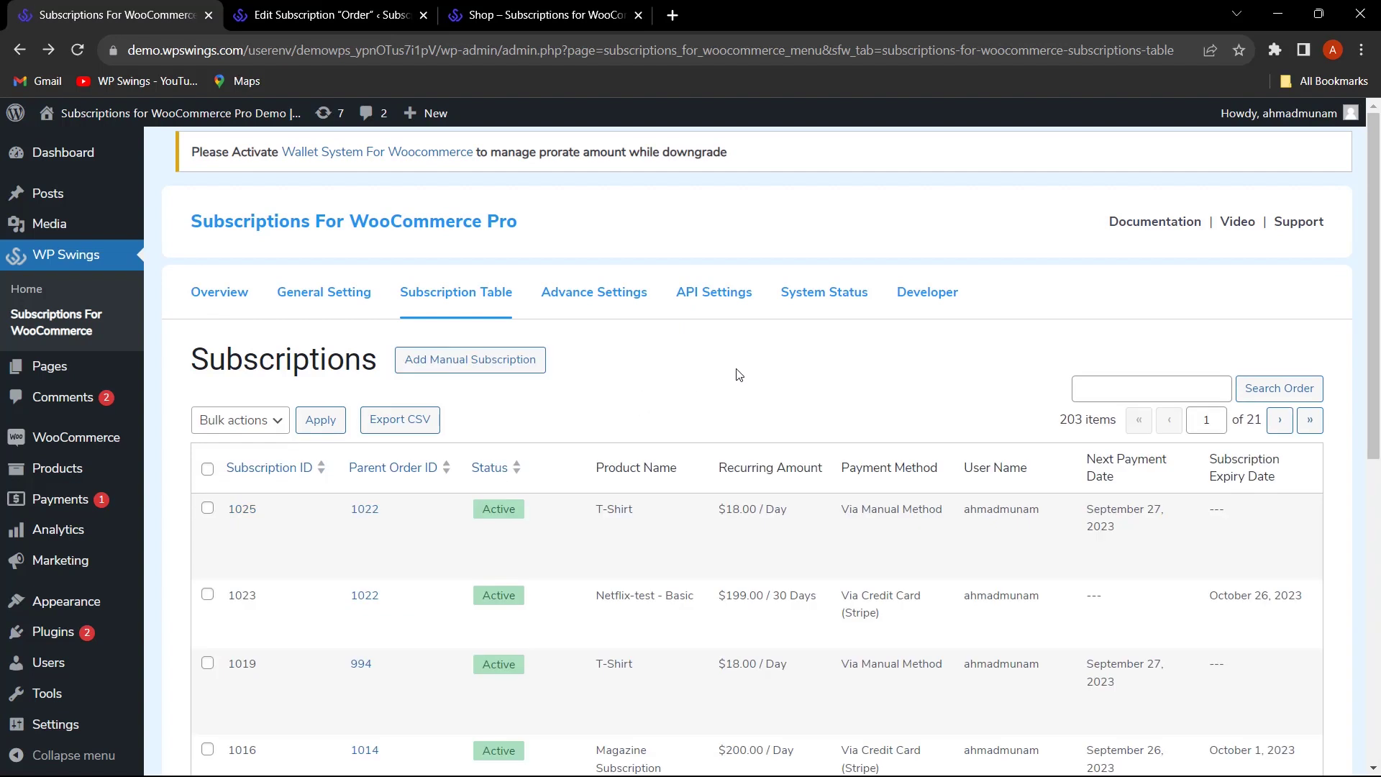
# Start another manual subscription, Order #1027
pyautogui.click(509, 366)
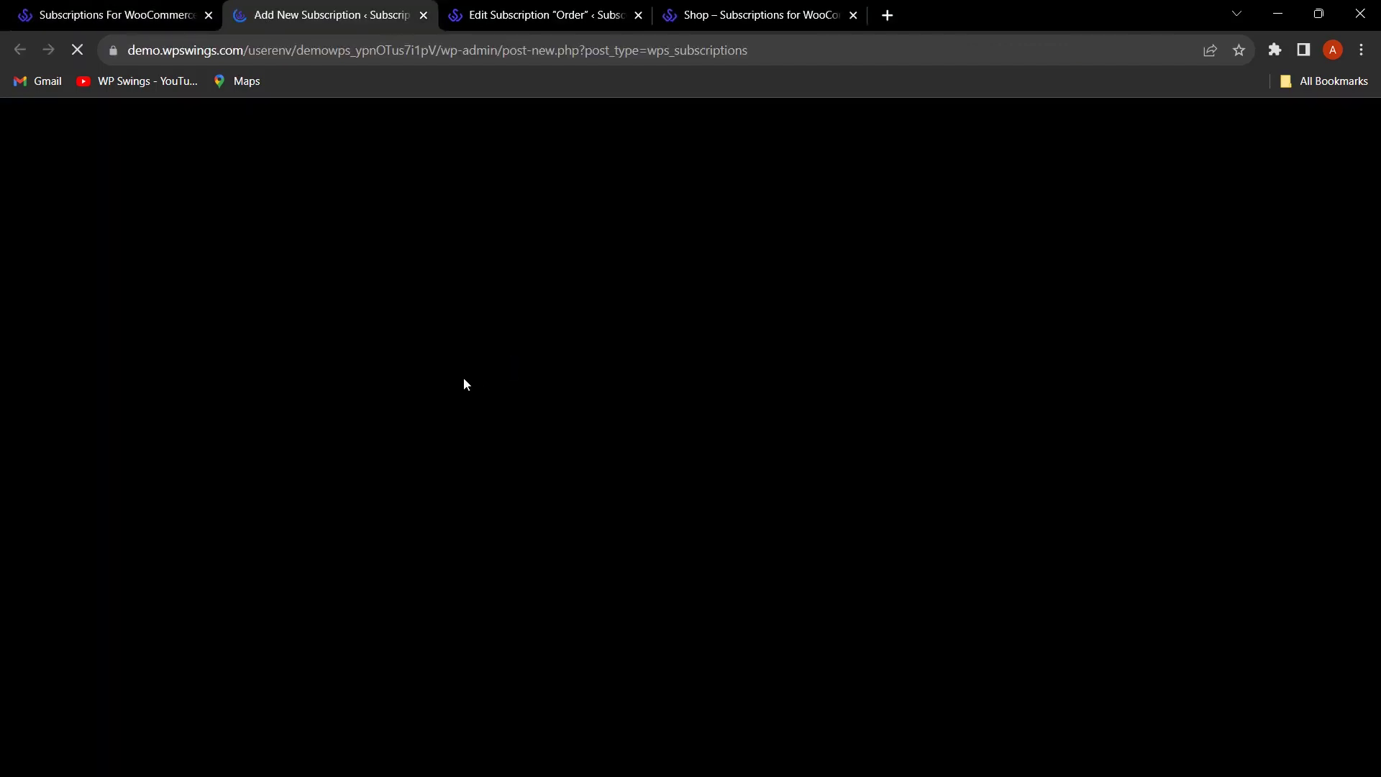
pyautogui.scroll(-1, 605, 443)
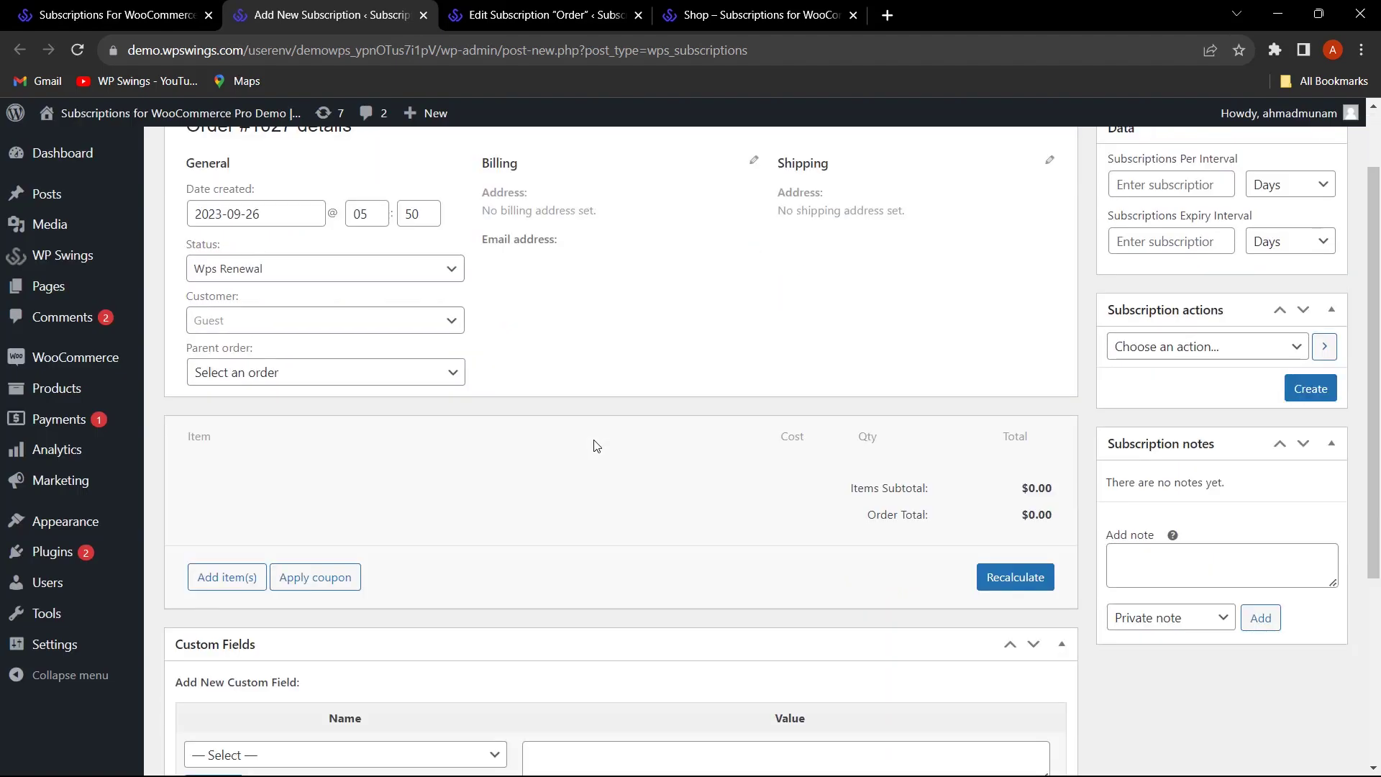
pyautogui.click(308, 374)
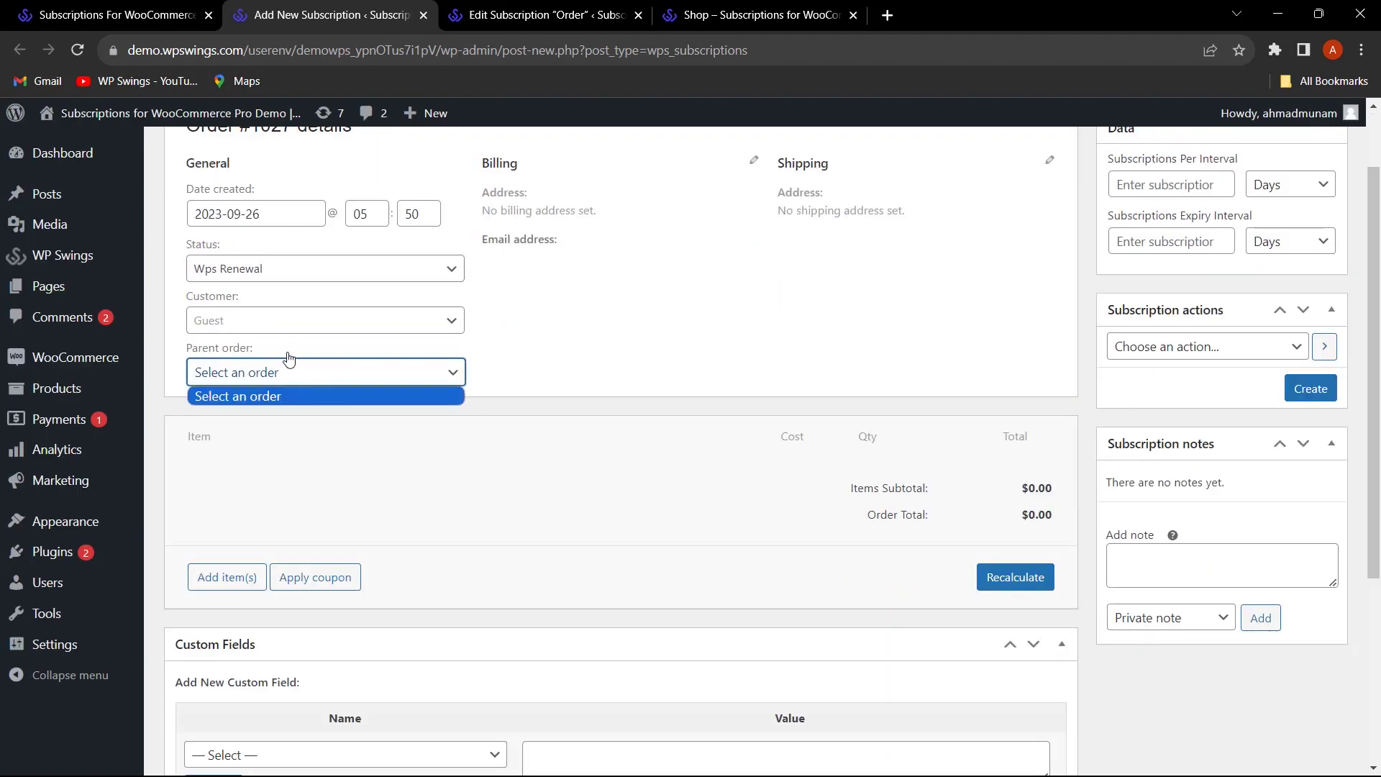
# Search for and assign the customer, leaving the parent order unset
pyautogui.click(316, 326)
pyautogui.click(315, 326)
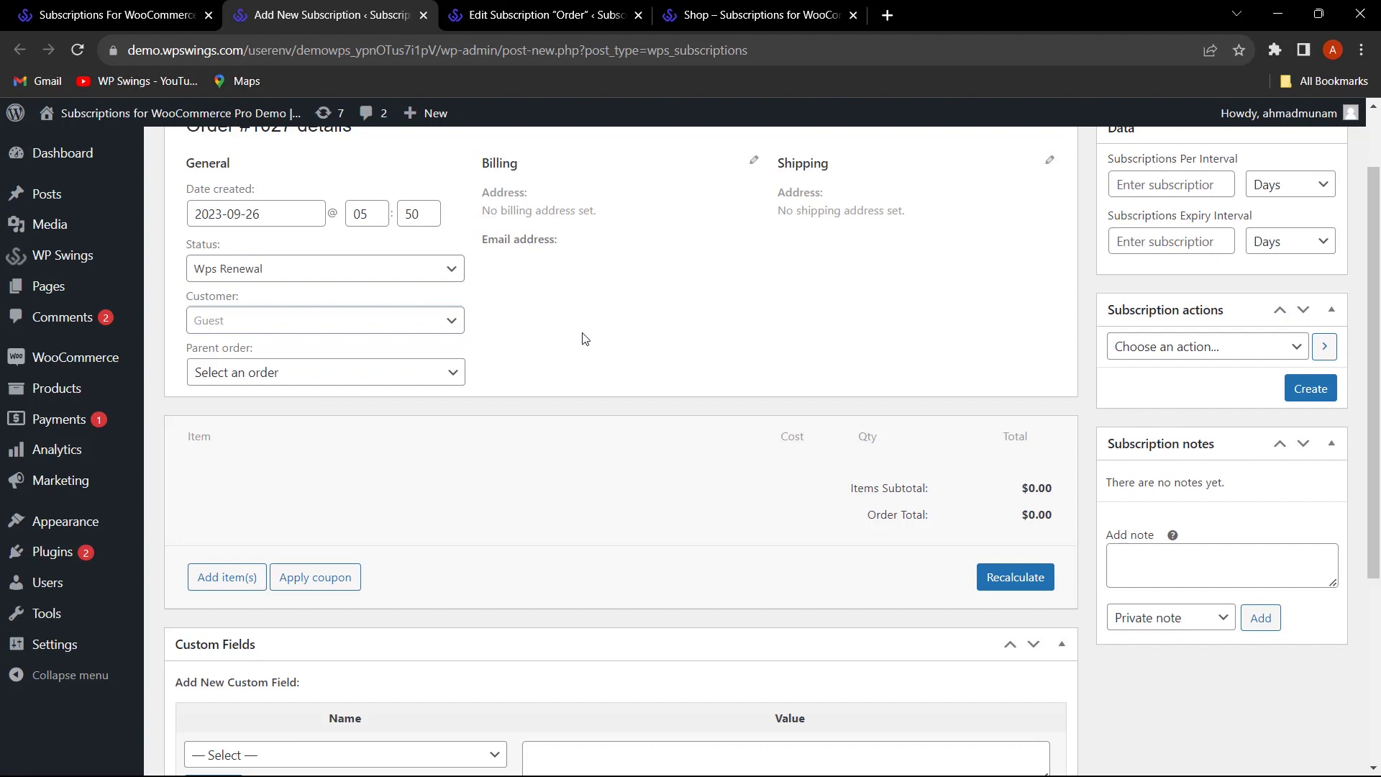
pyautogui.click(341, 324)
pyautogui.write('fins')
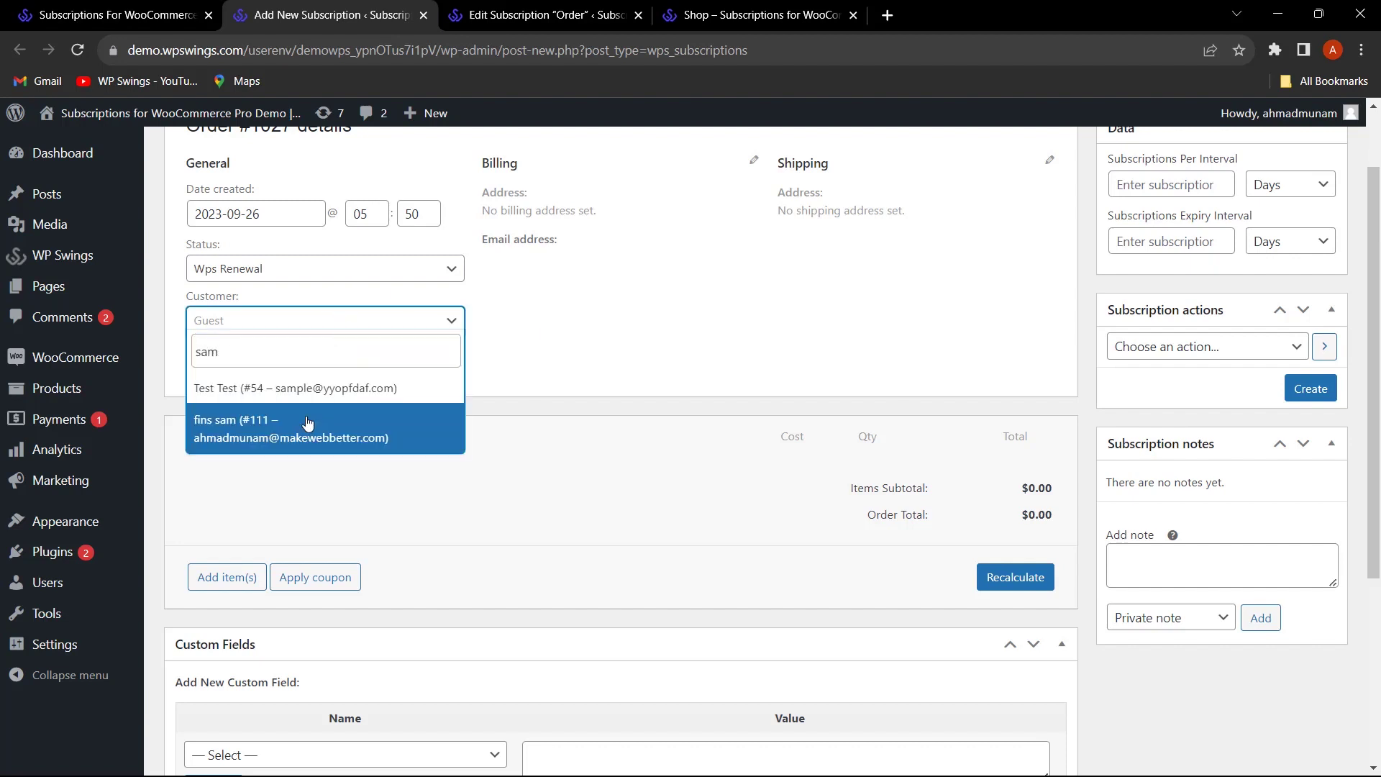
pyautogui.click(306, 426)
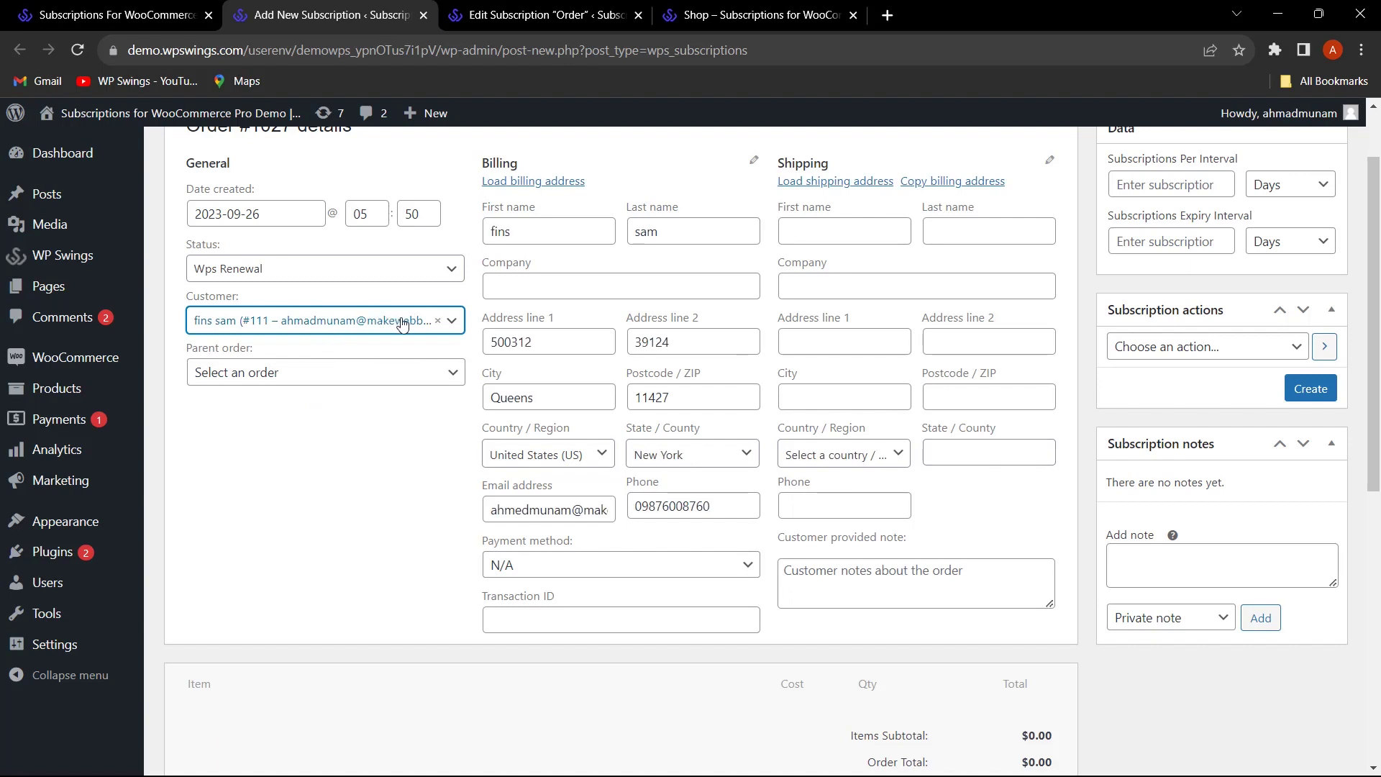
pyautogui.click(403, 378)
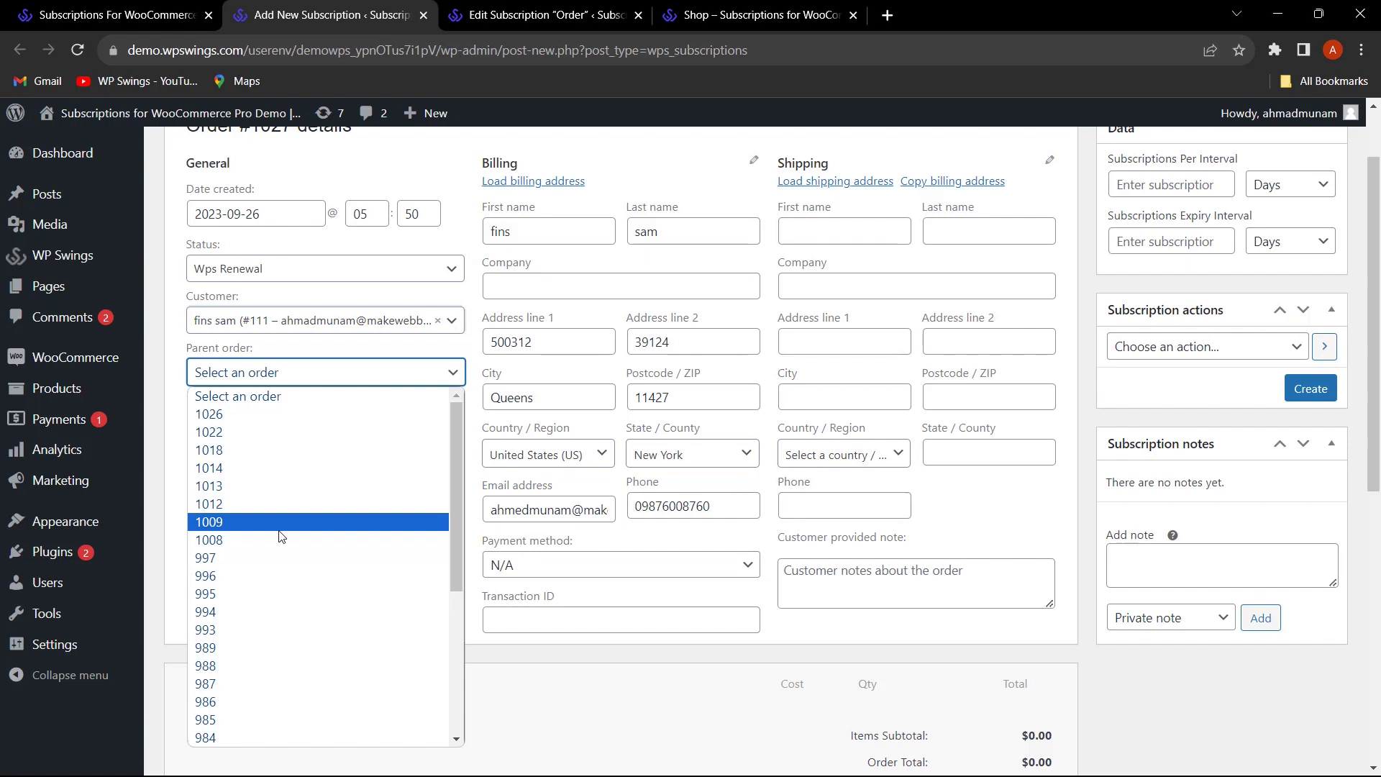
pyautogui.click(414, 175)
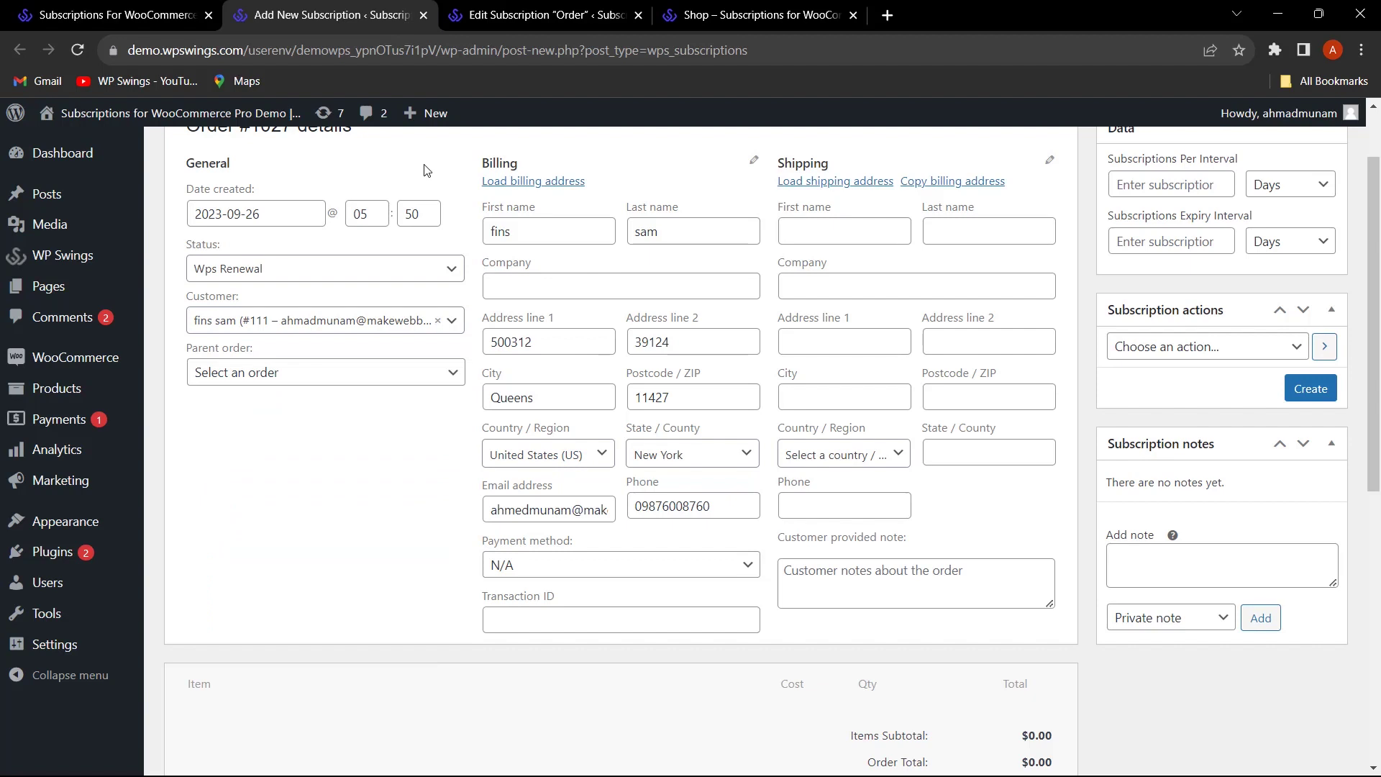
pyautogui.scroll(2, 382, 539)
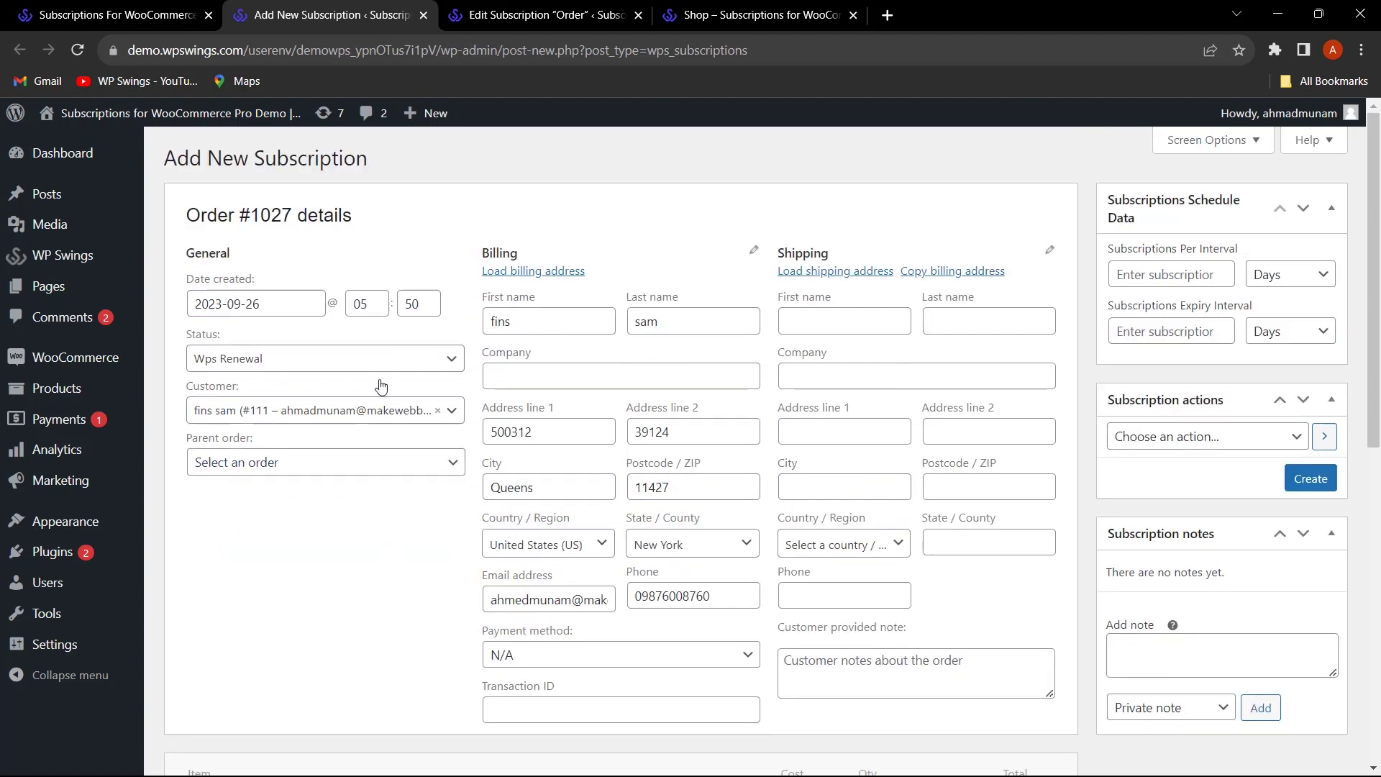